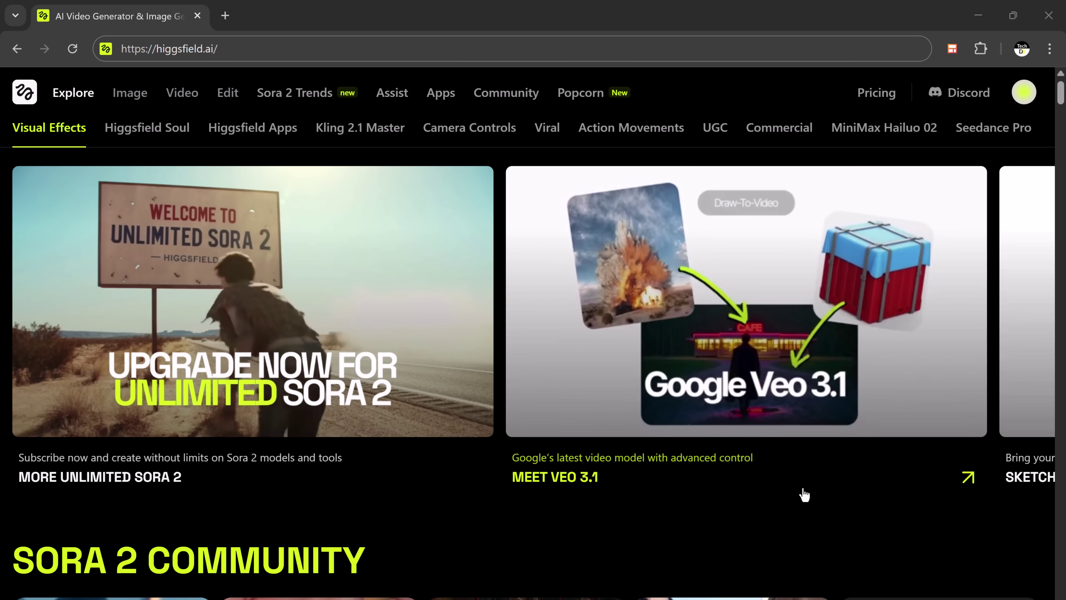
Step: Scroll down the Higgsfield home page and open the Popcorn keyframe generator
scroll(803, 493, down, 7)
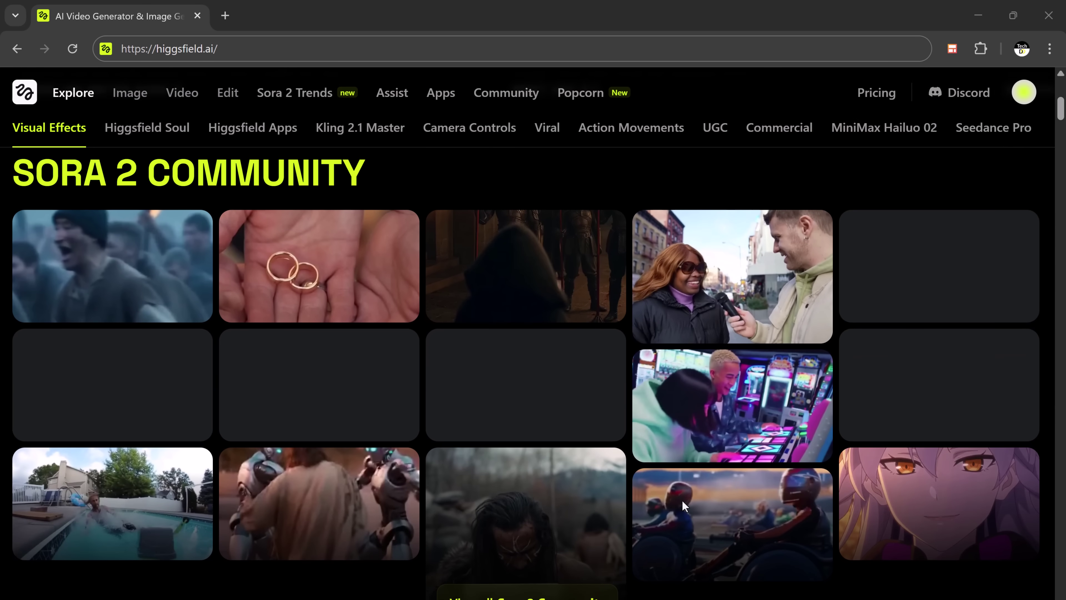
scroll(683, 501, down, 10)
scroll(683, 500, down, 2)
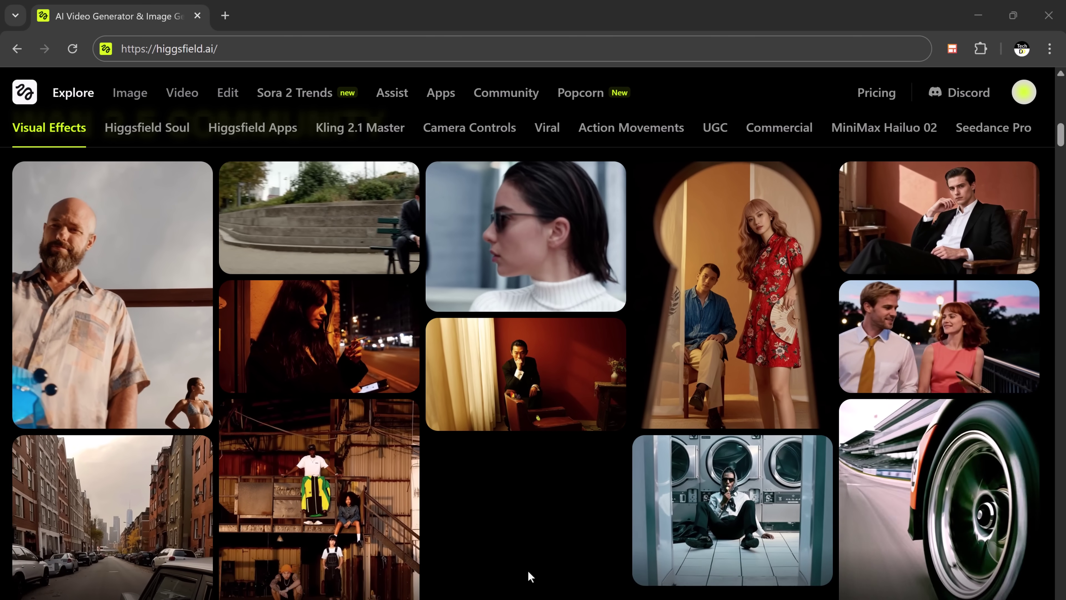
scroll(528, 570, down, 15)
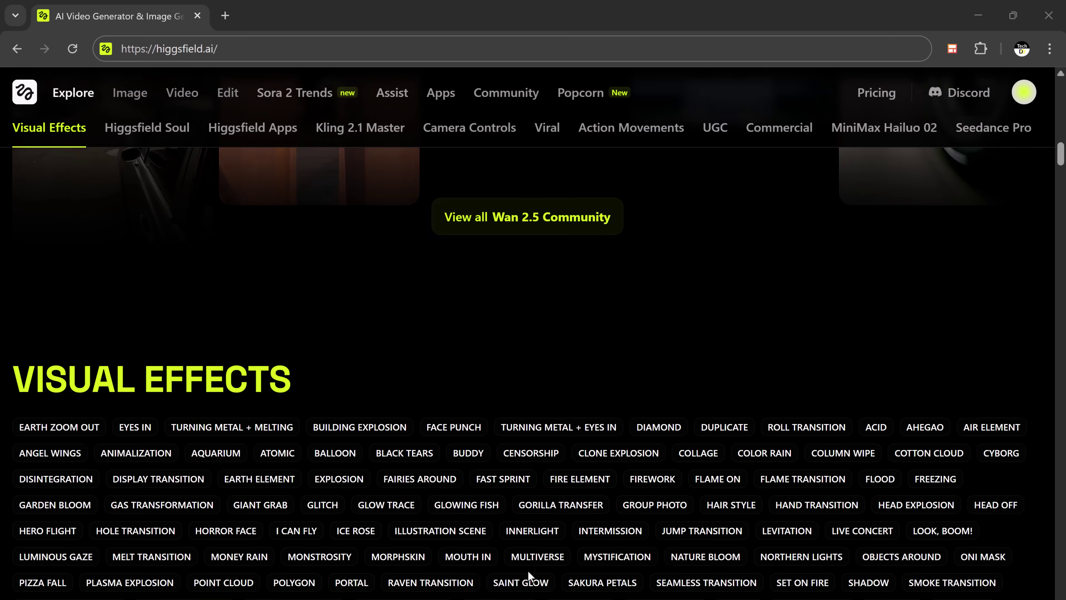
scroll(528, 572, down, 2)
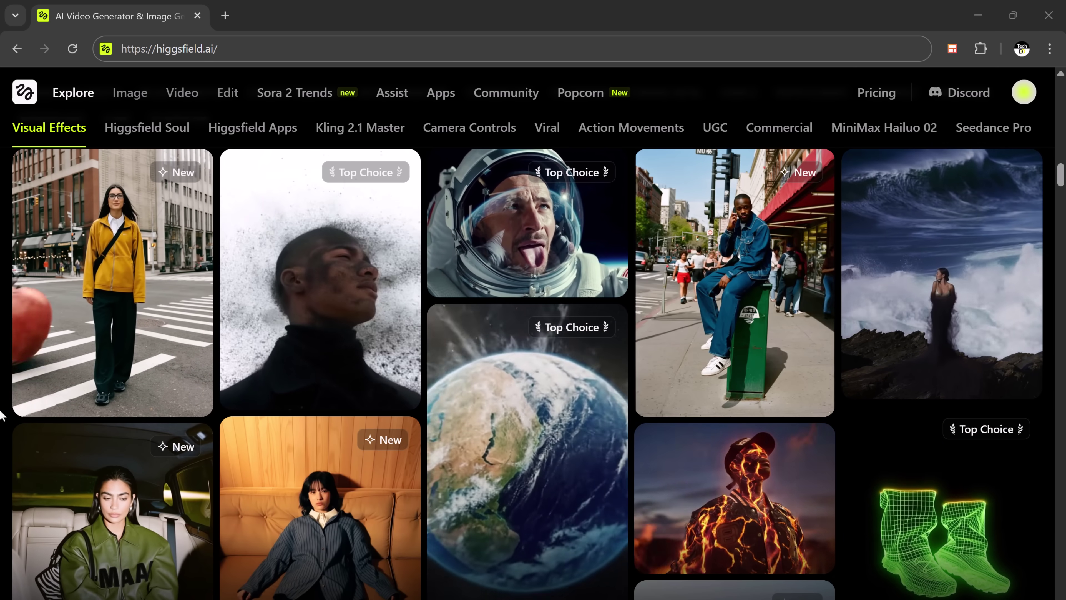
scroll(1, 415, down, 15)
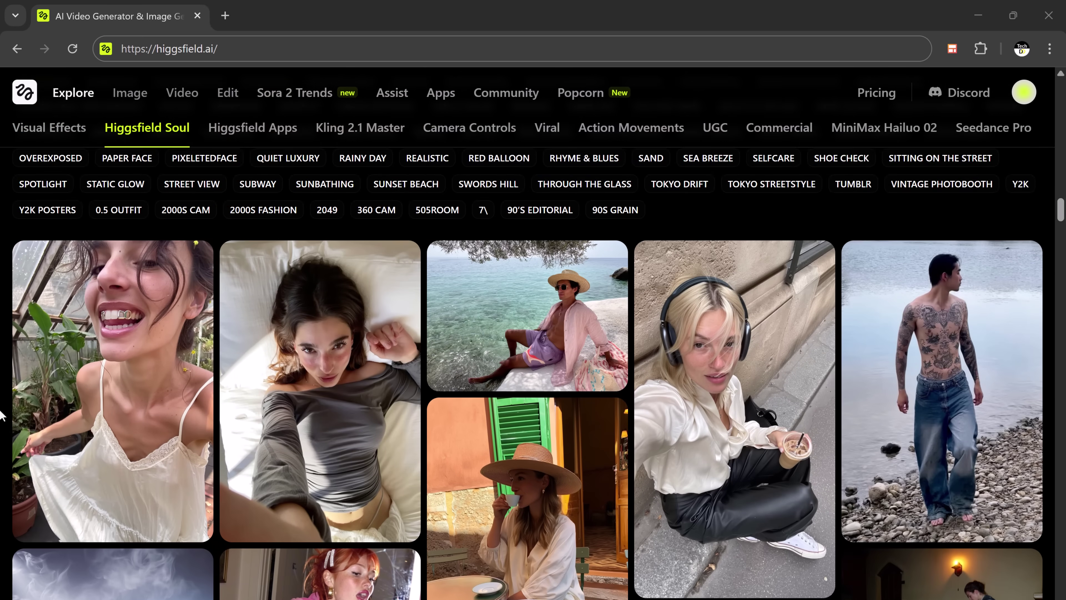
scroll(2, 415, down, 15)
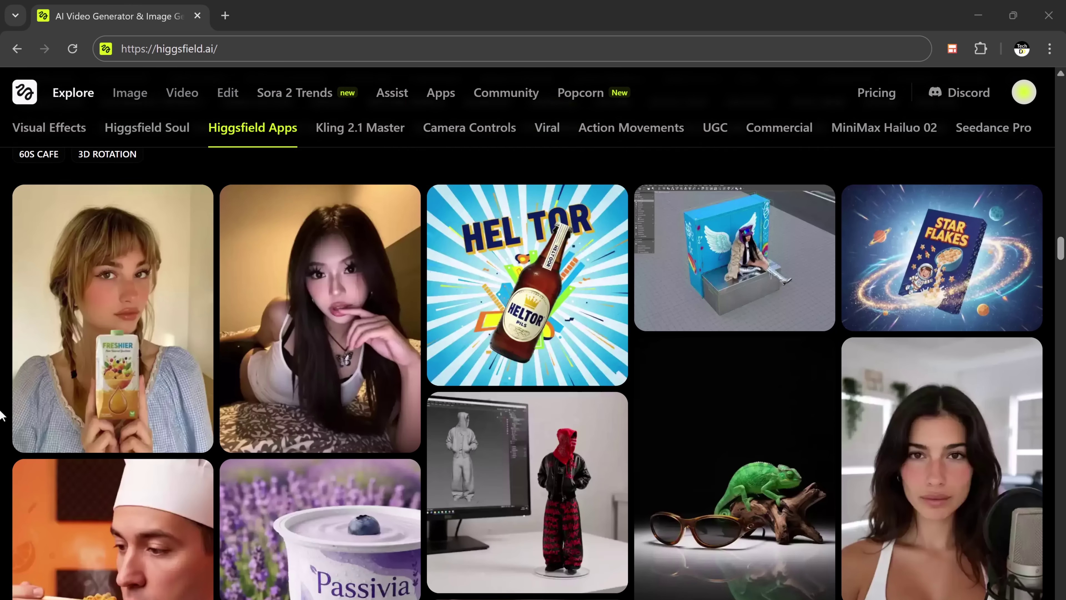
scroll(1, 415, down, 15)
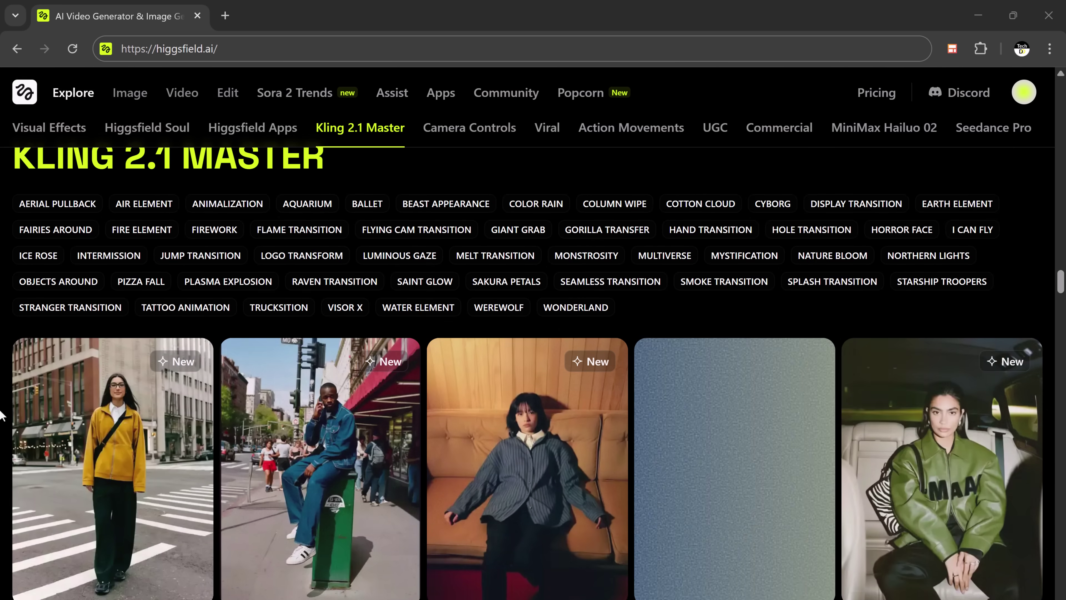
scroll(1, 415, down, 3)
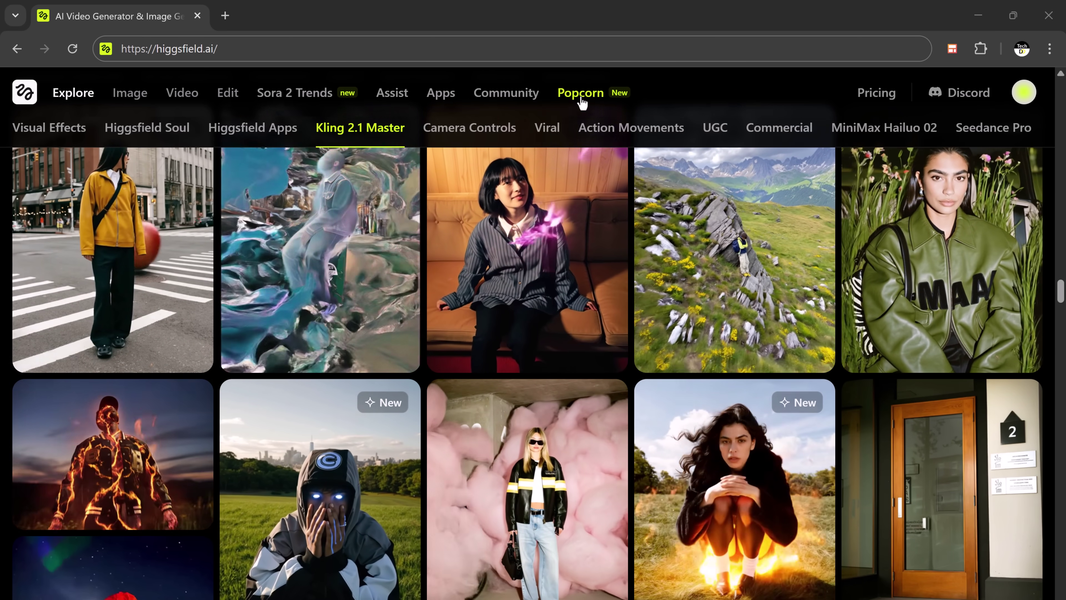
click(581, 94)
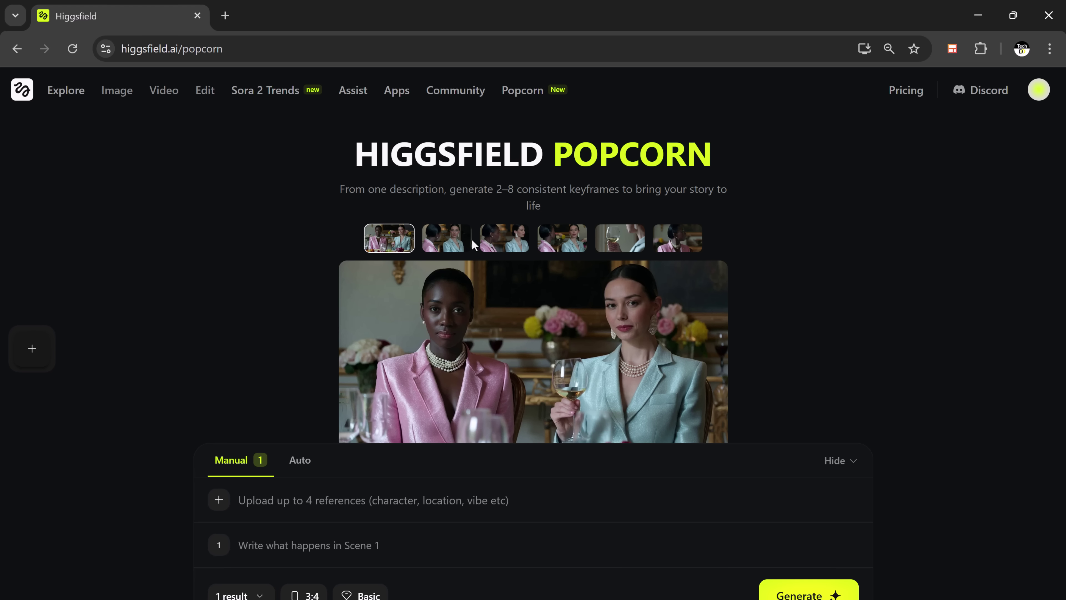
Step: Preview each of the six example story keyframes, ending back on the first
click(461, 248)
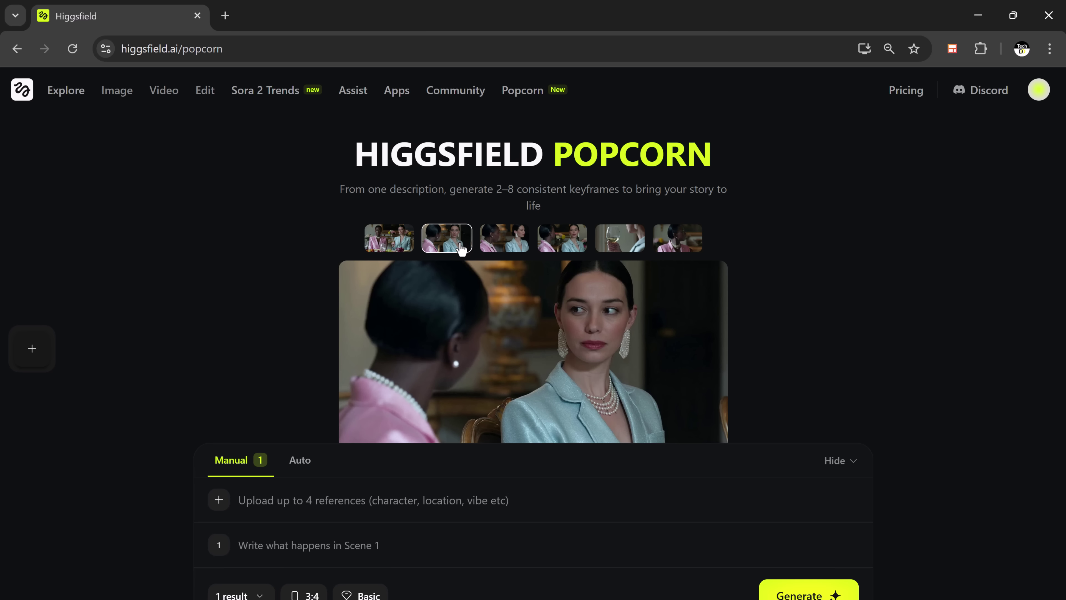
click(496, 246)
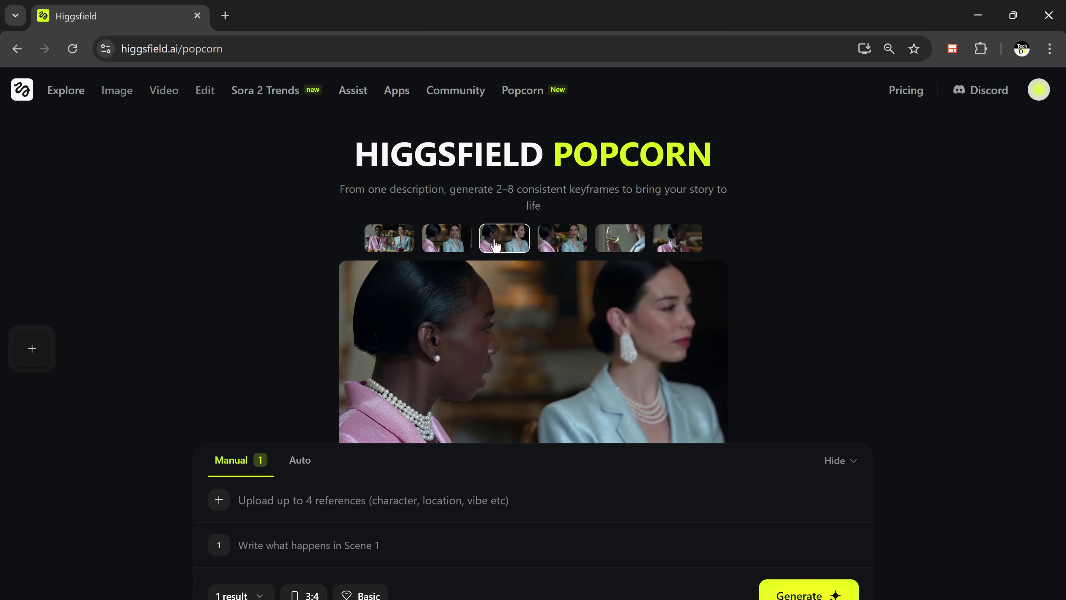
click(552, 242)
click(619, 243)
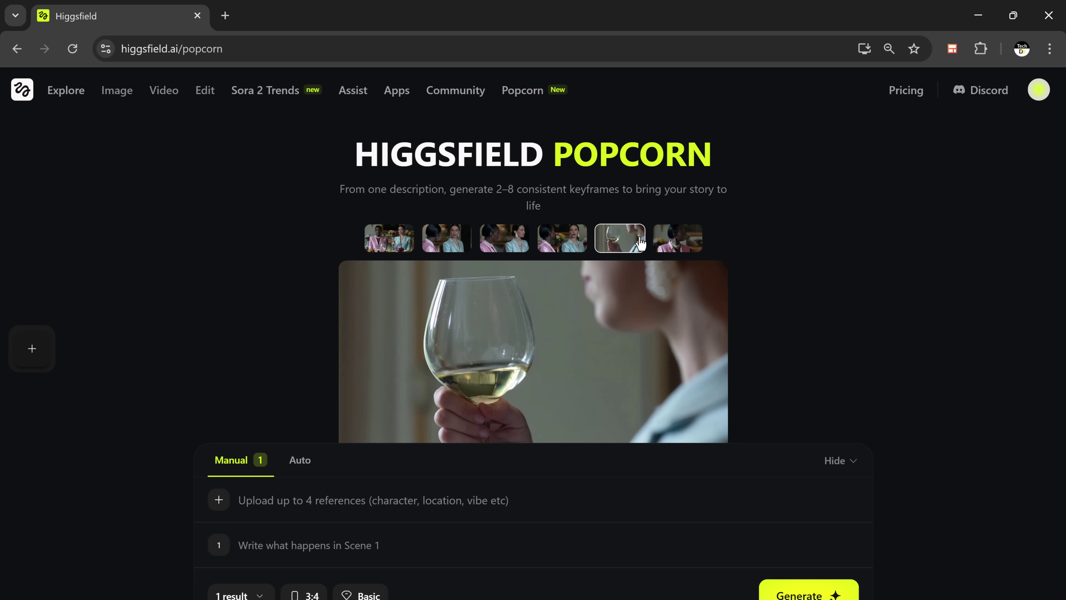
click(666, 244)
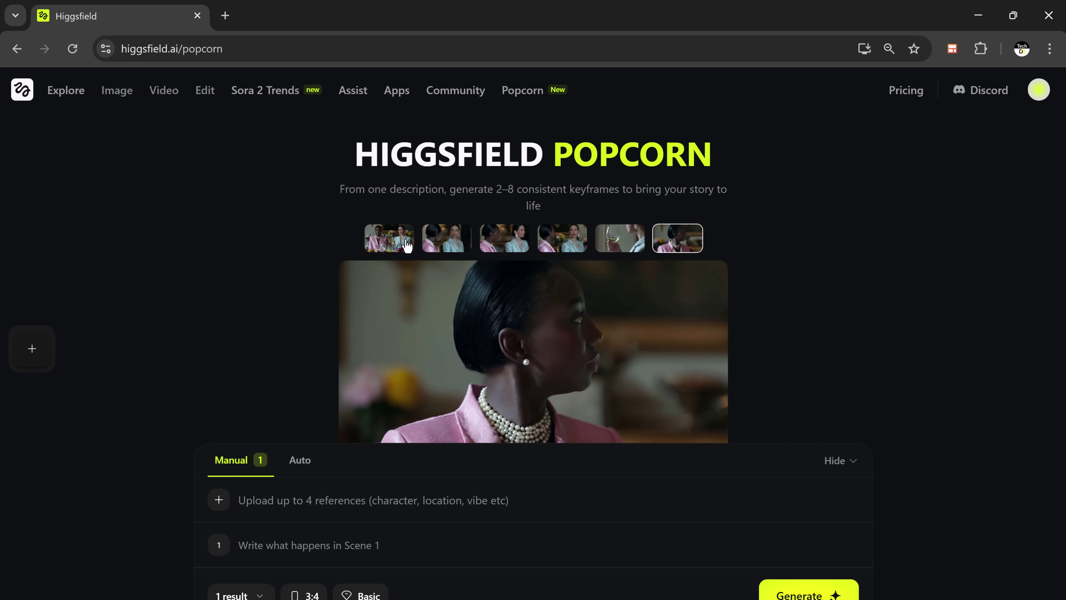
click(394, 242)
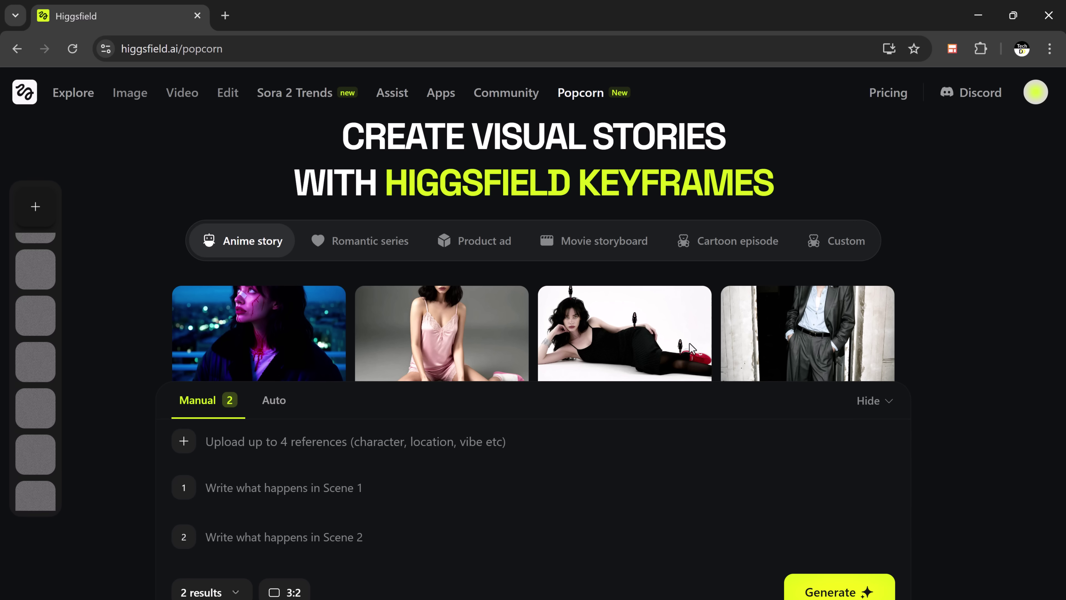
Step: Compare the Movie storyboard, Product ad and Cartoon episode examples, then switch the prompt to Auto mode
click(614, 242)
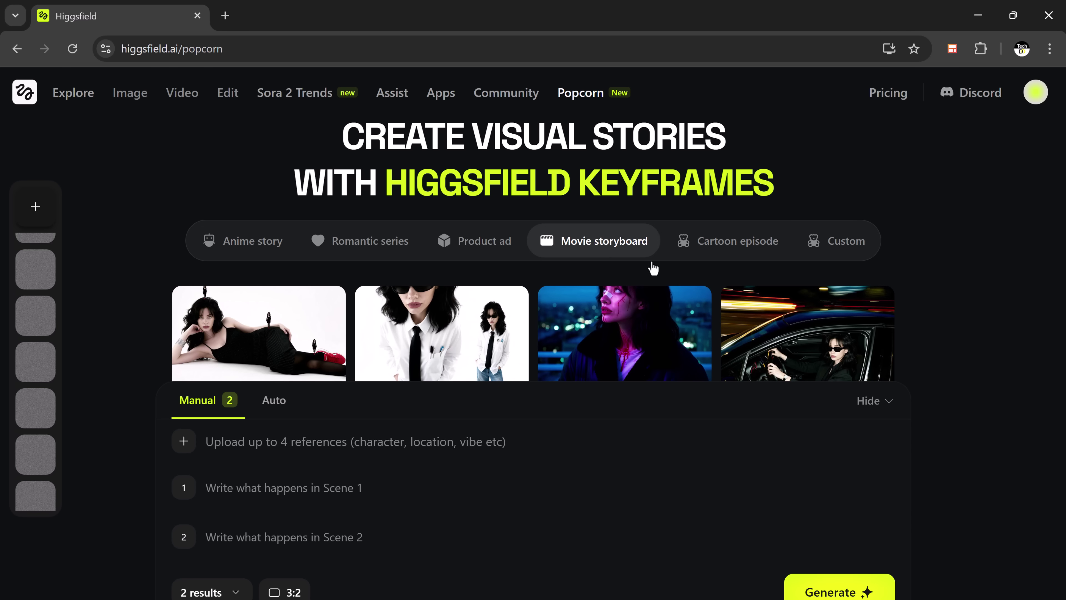
click(478, 254)
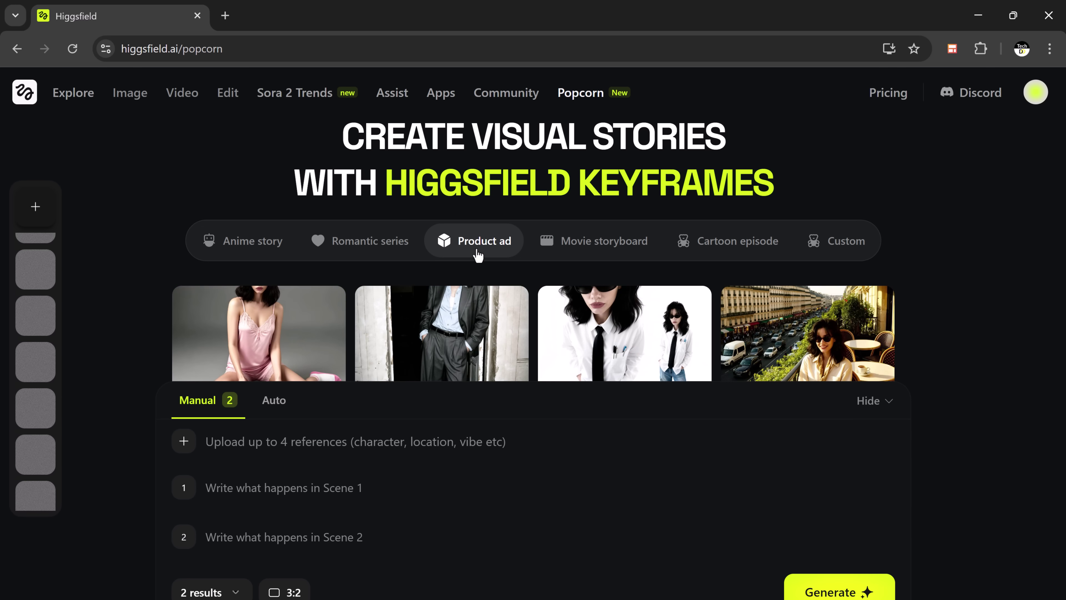
click(729, 255)
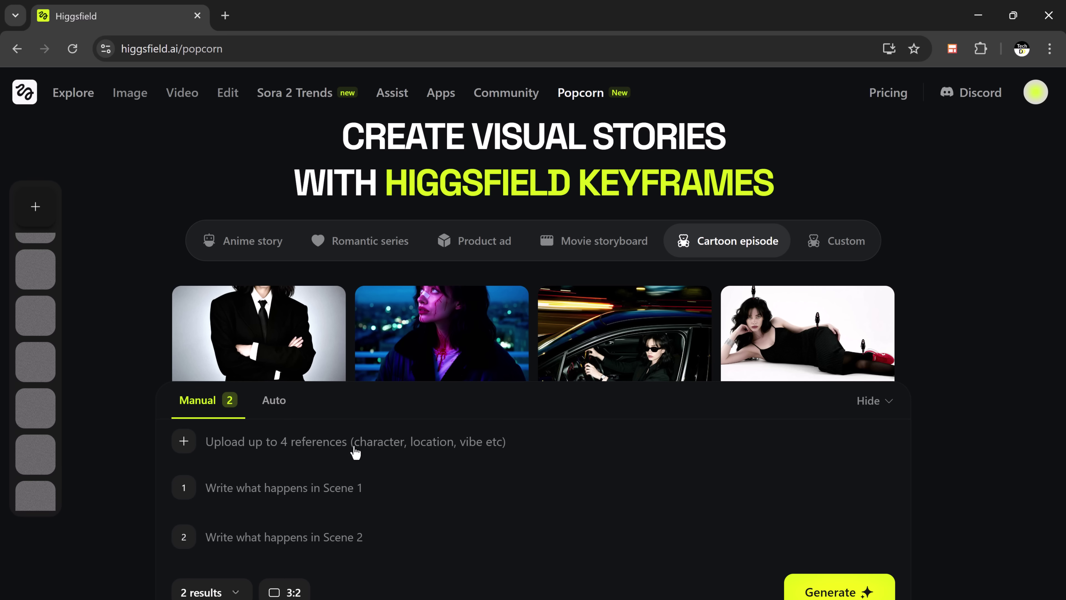
mouse_move(257, 489)
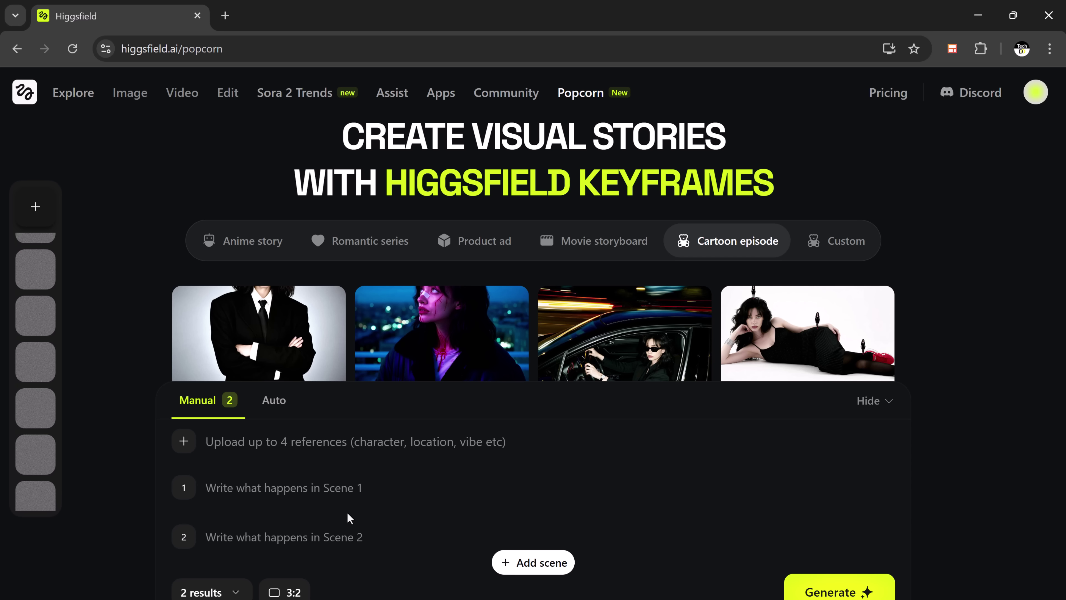
click(276, 401)
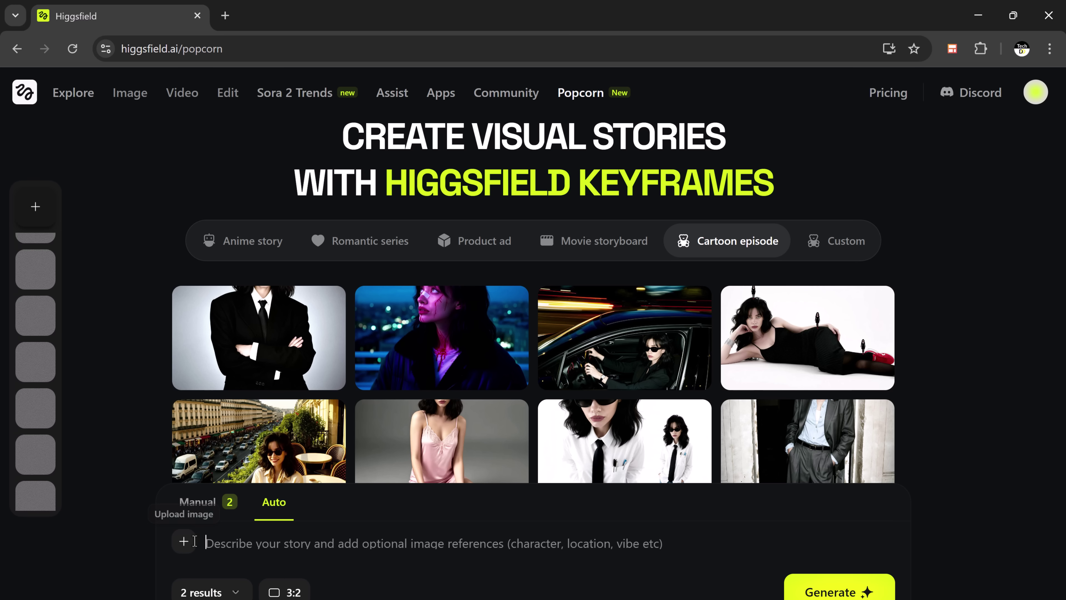
Step: Upload Untitled design (46) as the reference and paste the Ghibli enchanted-forest story prompt
click(185, 542)
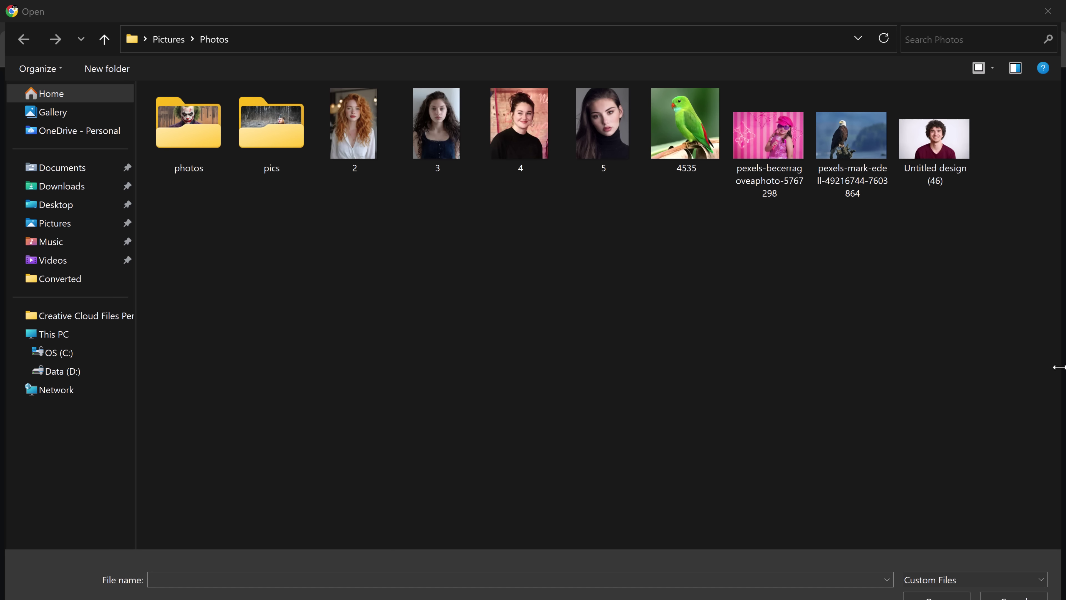
double_click(951, 145)
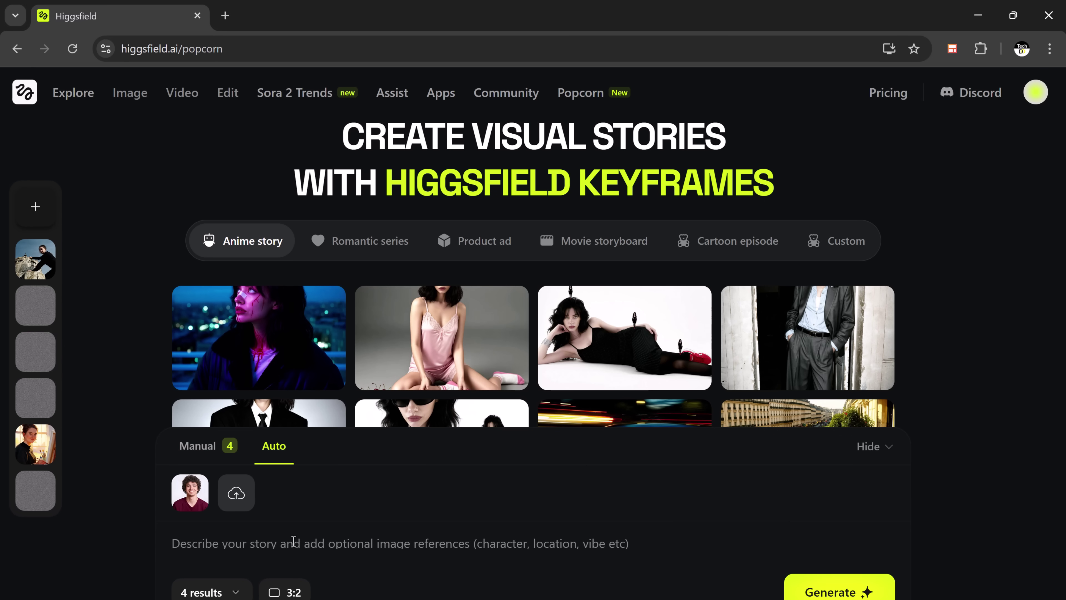
click(251, 535)
text(The man walks through an enchanted forest. Curious creatures follow him as he searches for a hidden village, in Ghibli style, full of wonder and light.)
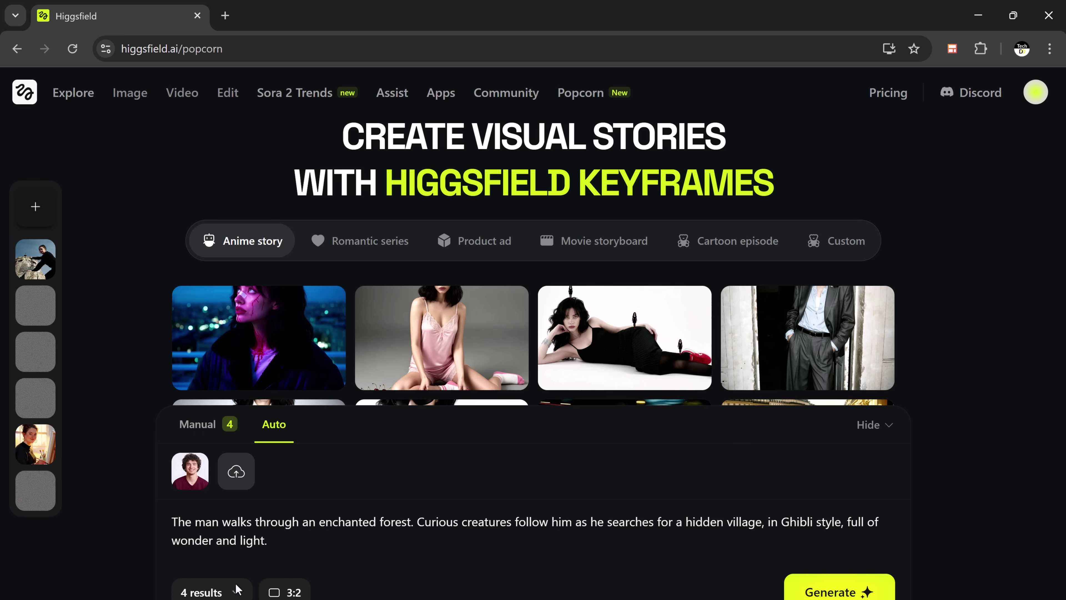
Step: Keep 4 output images, set the aspect ratio to 4:3, and generate the forest keyframes
click(236, 593)
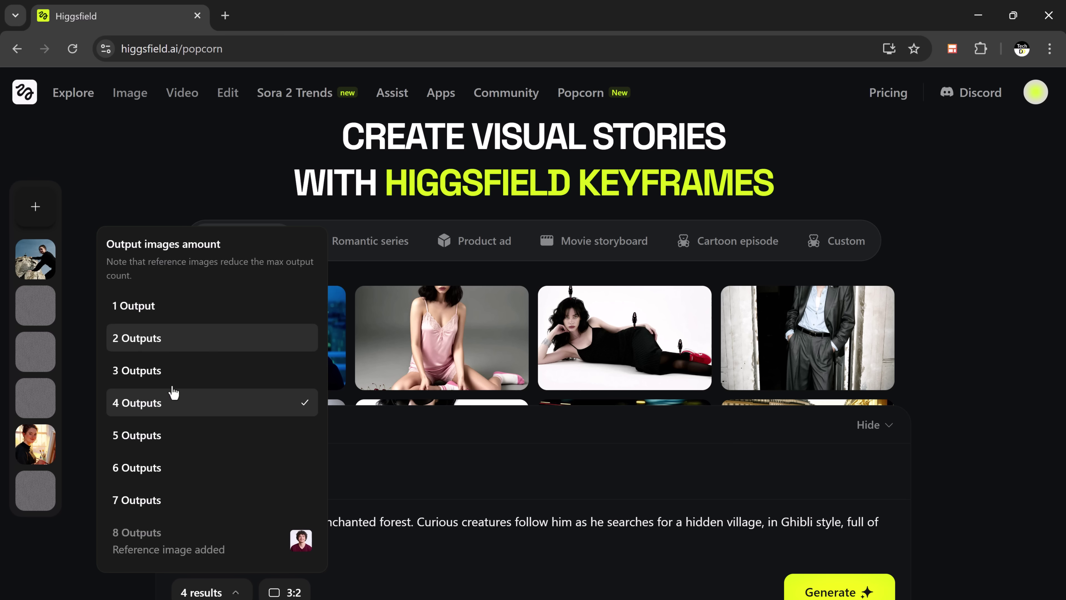
click(170, 401)
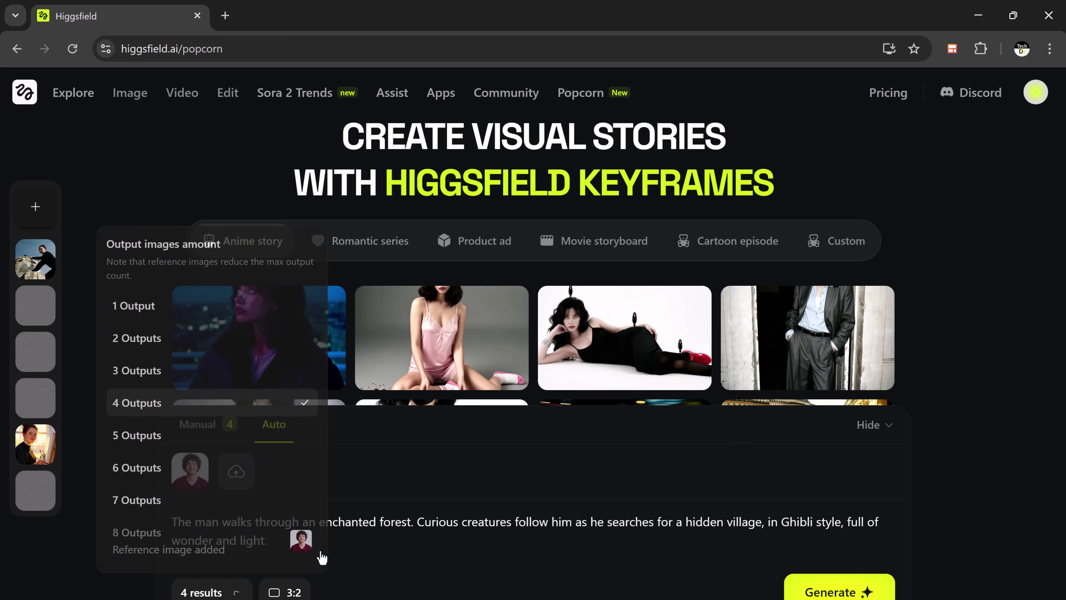
click(288, 594)
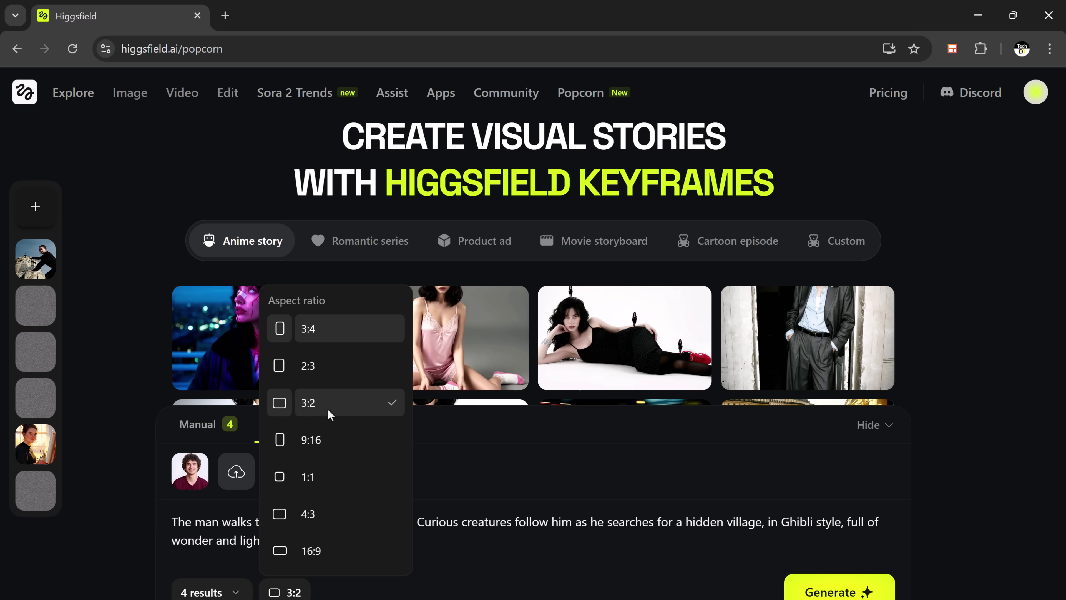
click(322, 522)
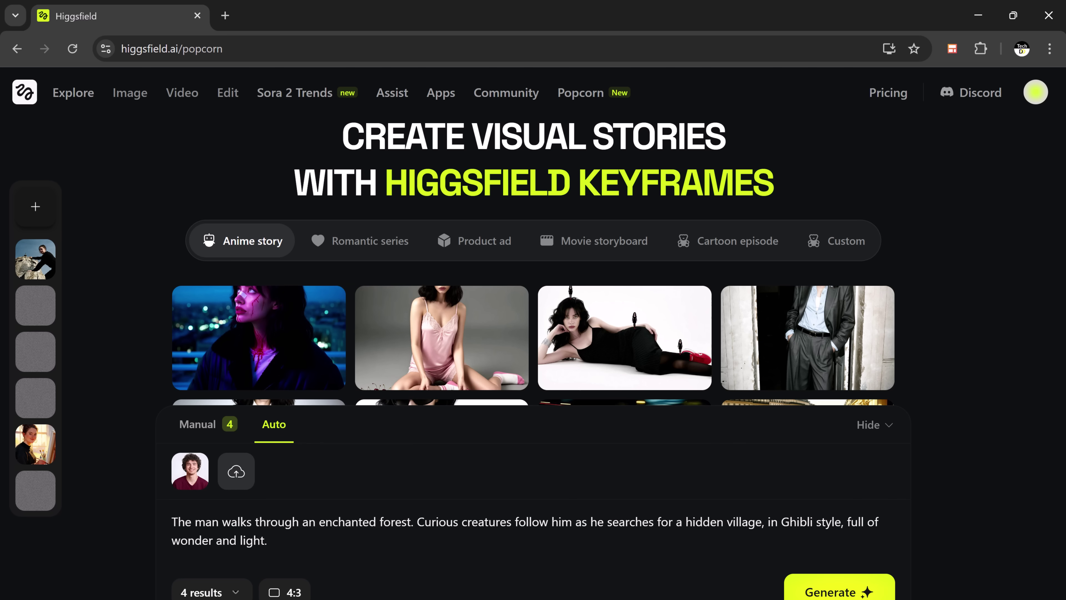
click(858, 595)
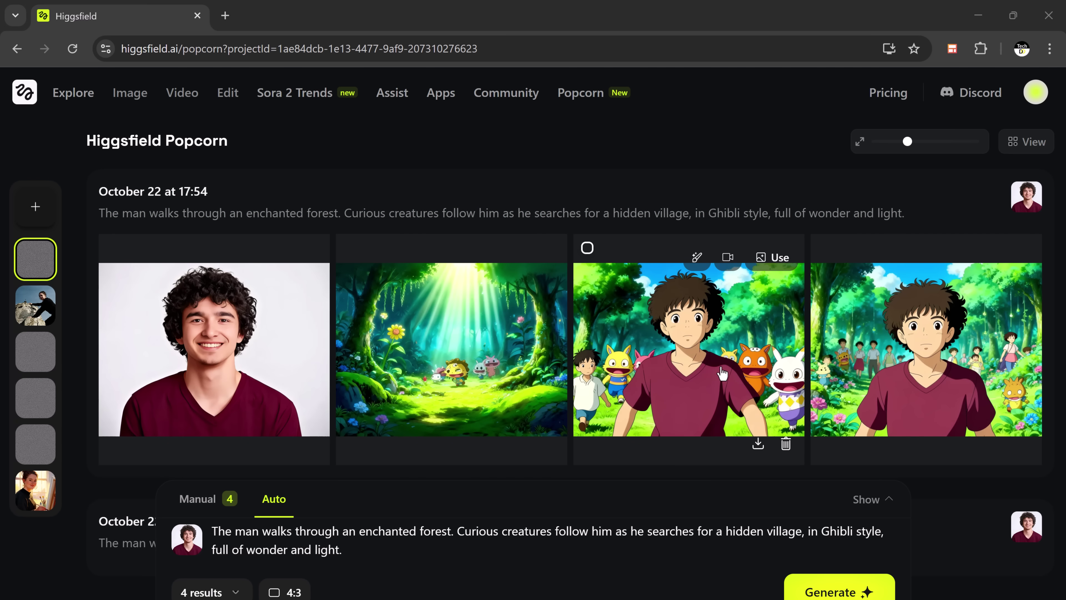
Step: Download the third Ghibli forest keyframe, send it to Popcorn, then start a new blank story
mouse_move(699, 255)
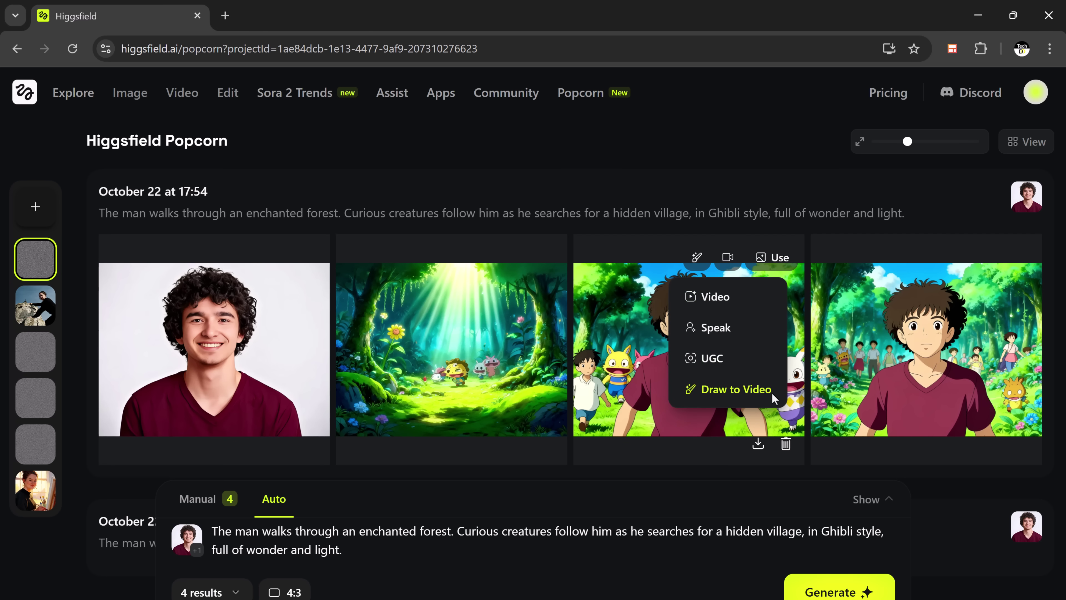
click(757, 447)
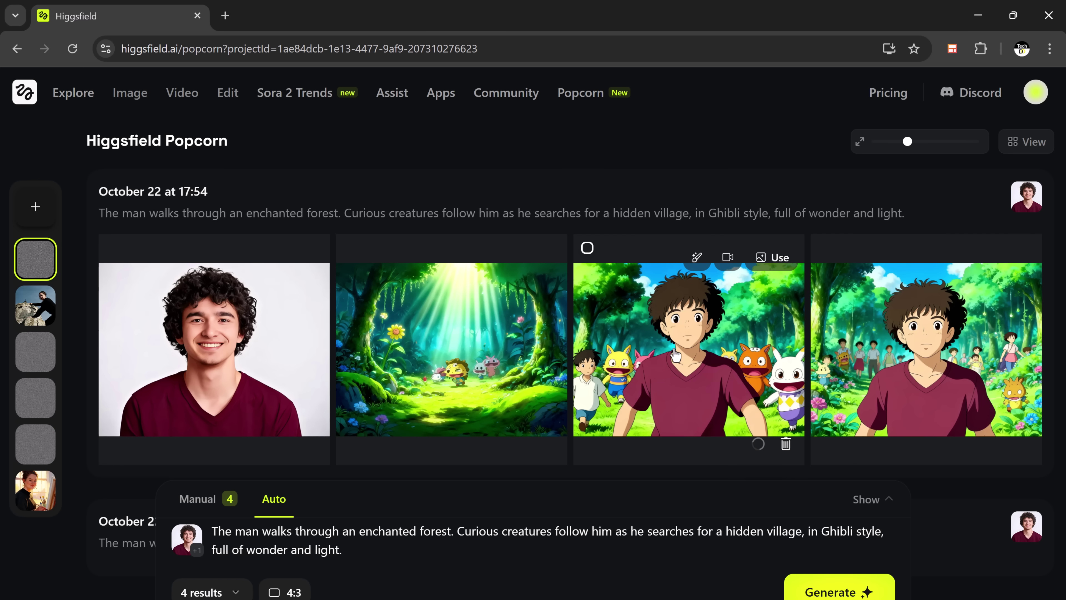
click(672, 331)
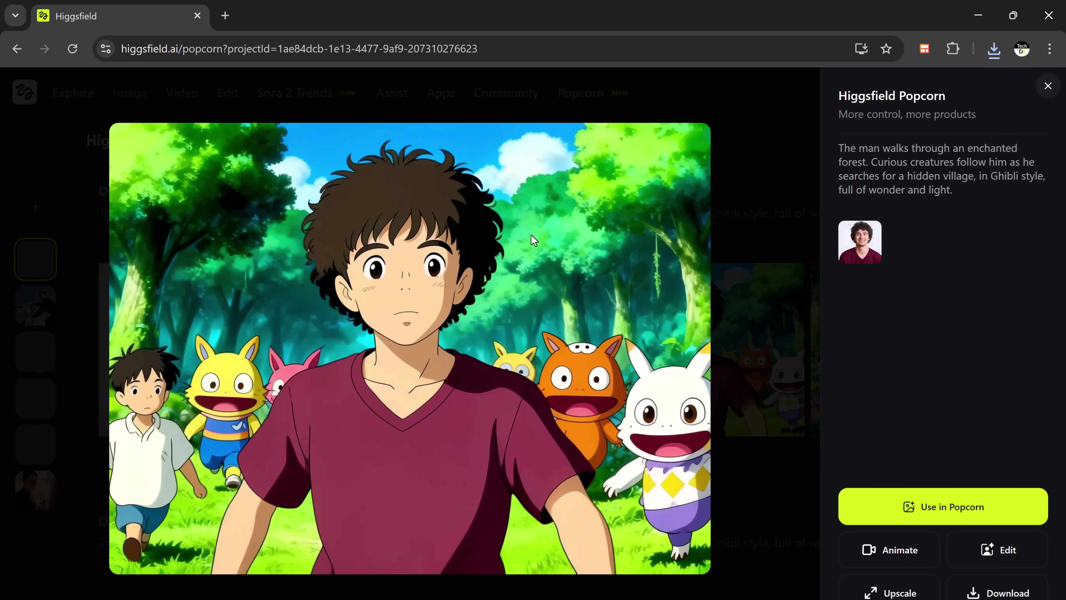
click(916, 515)
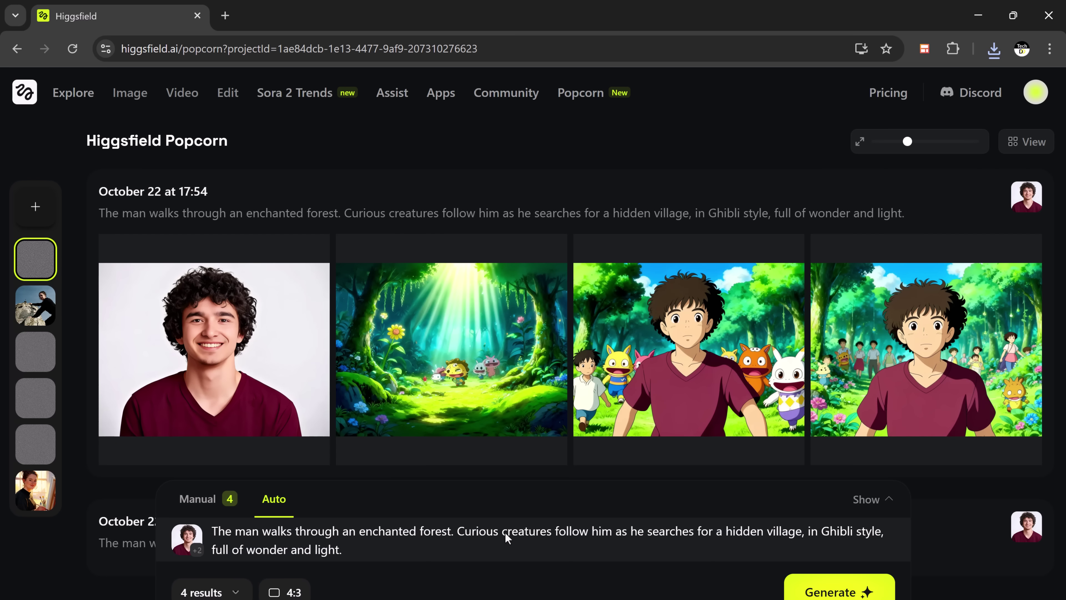
click(190, 550)
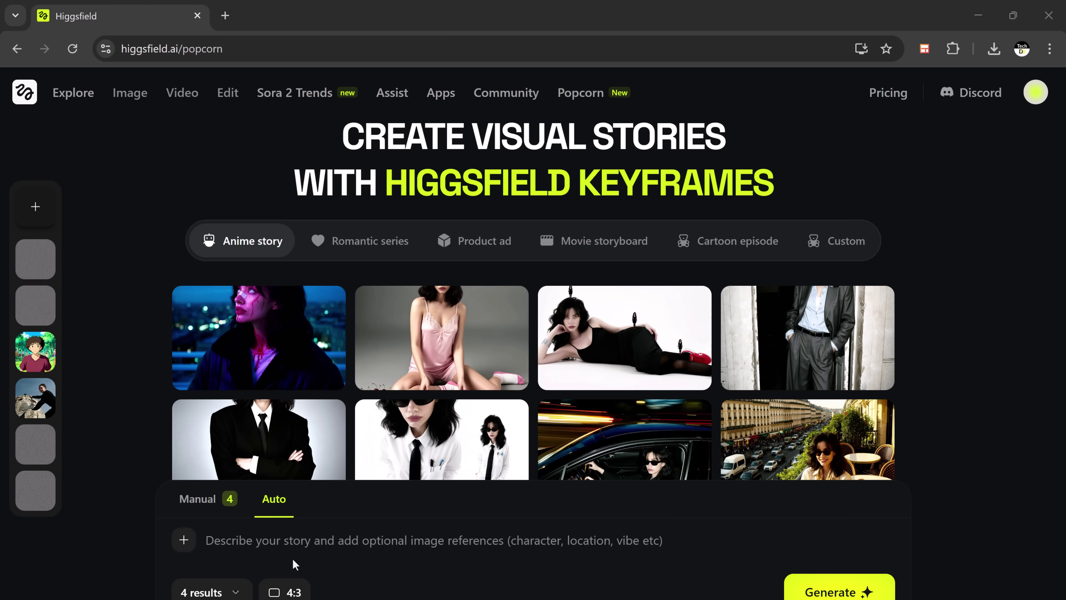
Step: Upload photo 4 and the img2 orange phone photo together as reference images
click(178, 545)
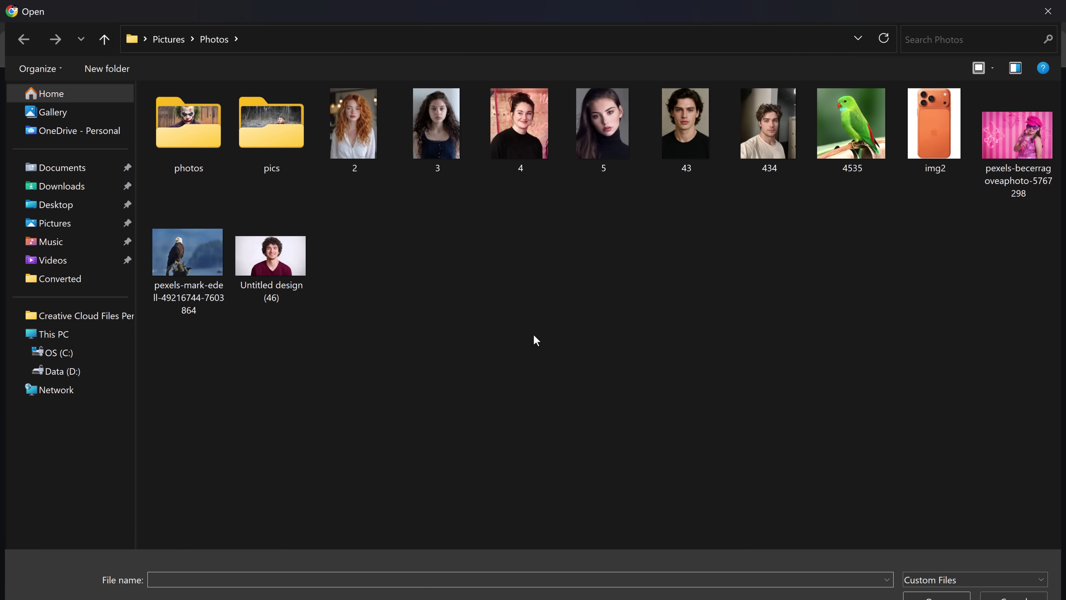
click(539, 143)
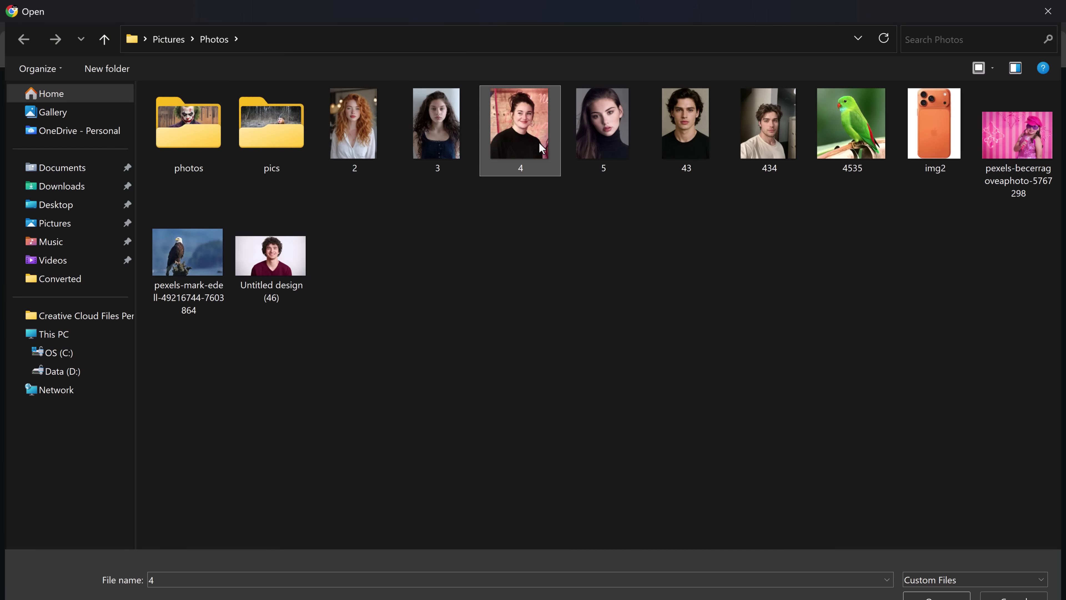
ctrl+click(935, 139)
click(937, 595)
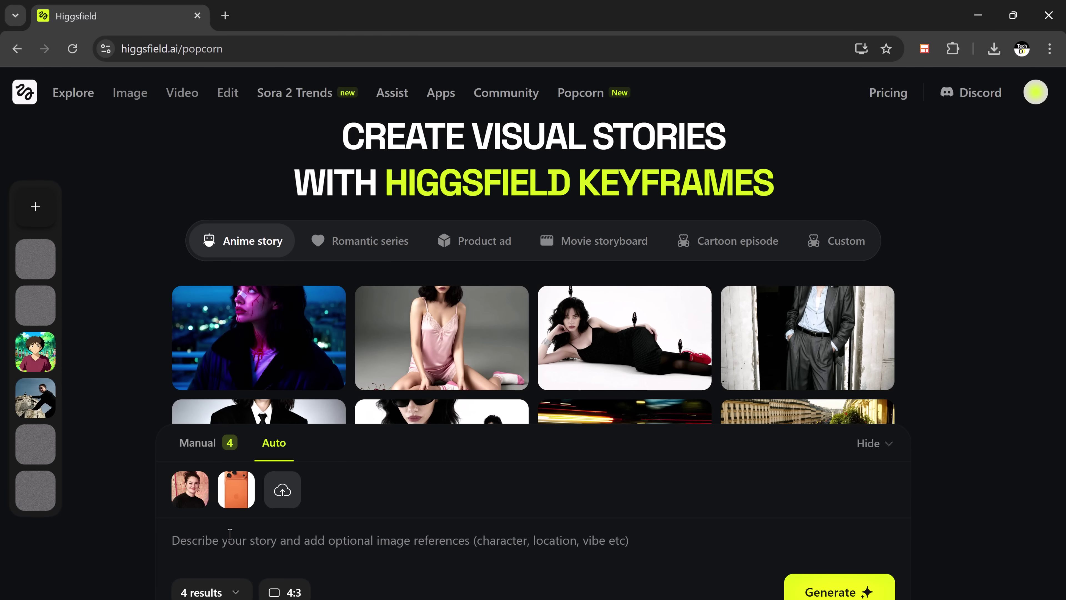
Step: Paste the Tokyo story prompt into the Auto box and trim the trailing blank line
click(269, 541)
text(The woman walks through Tokyo with an object from IMG2)
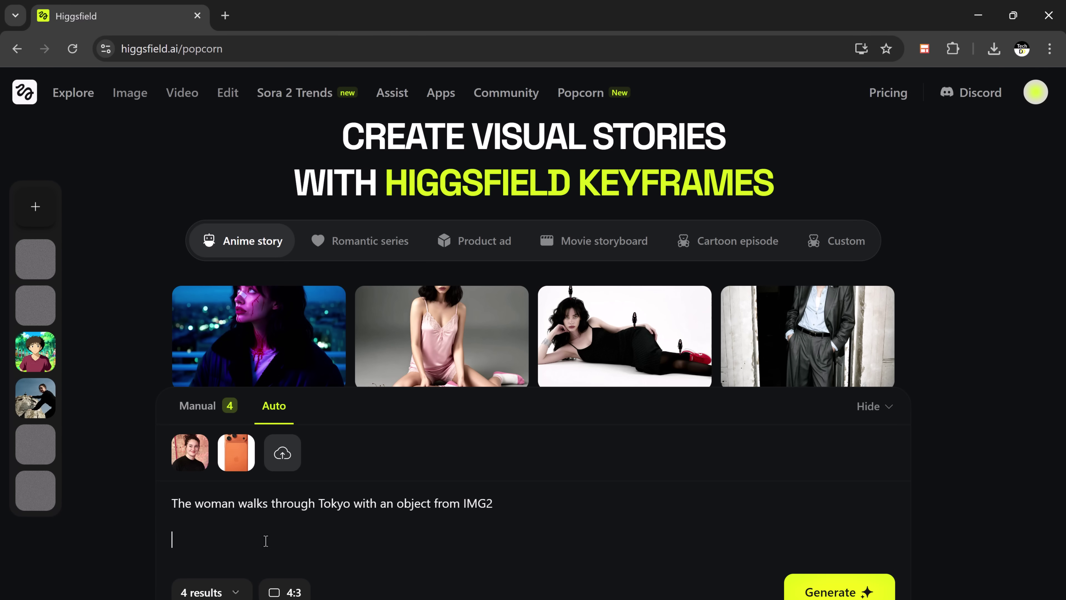
key(BackSpace)
key(BackSpace)
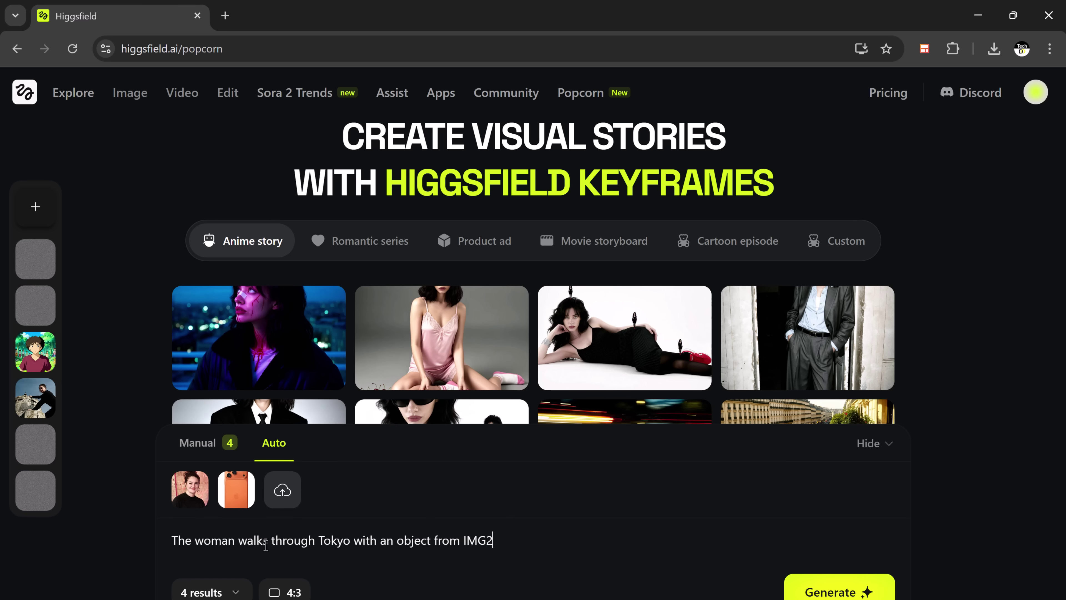
Step: Generate 2 output images at a 3:2 aspect ratio
click(230, 590)
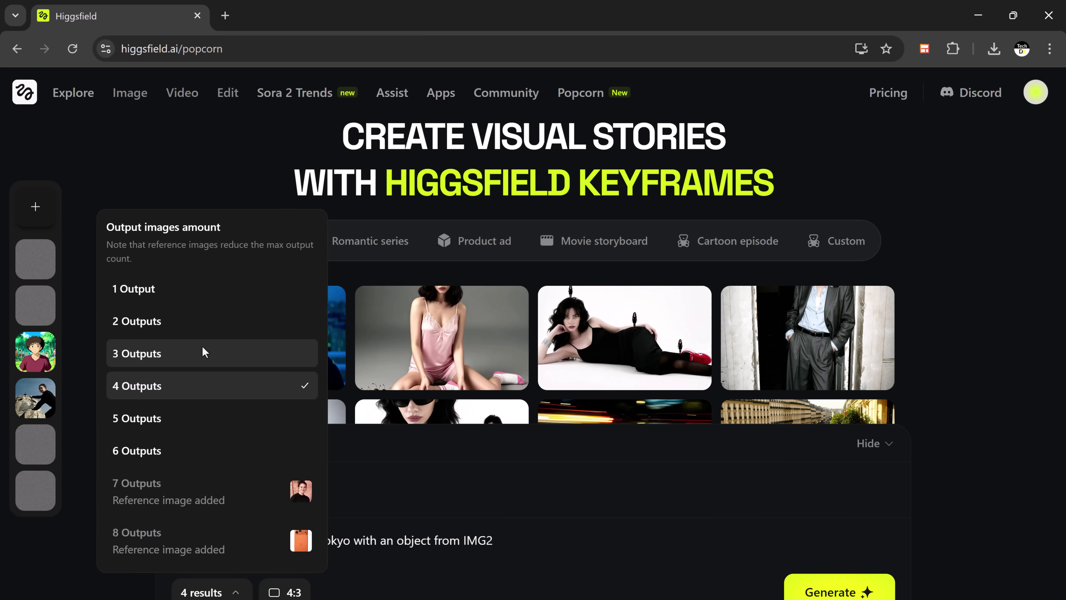
click(204, 323)
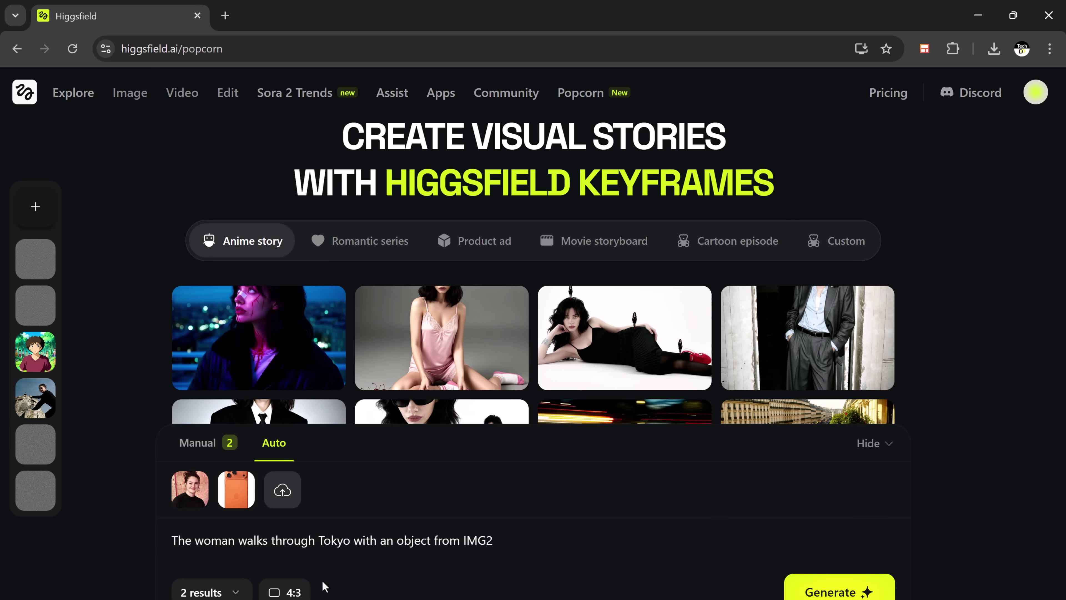
click(304, 592)
click(319, 403)
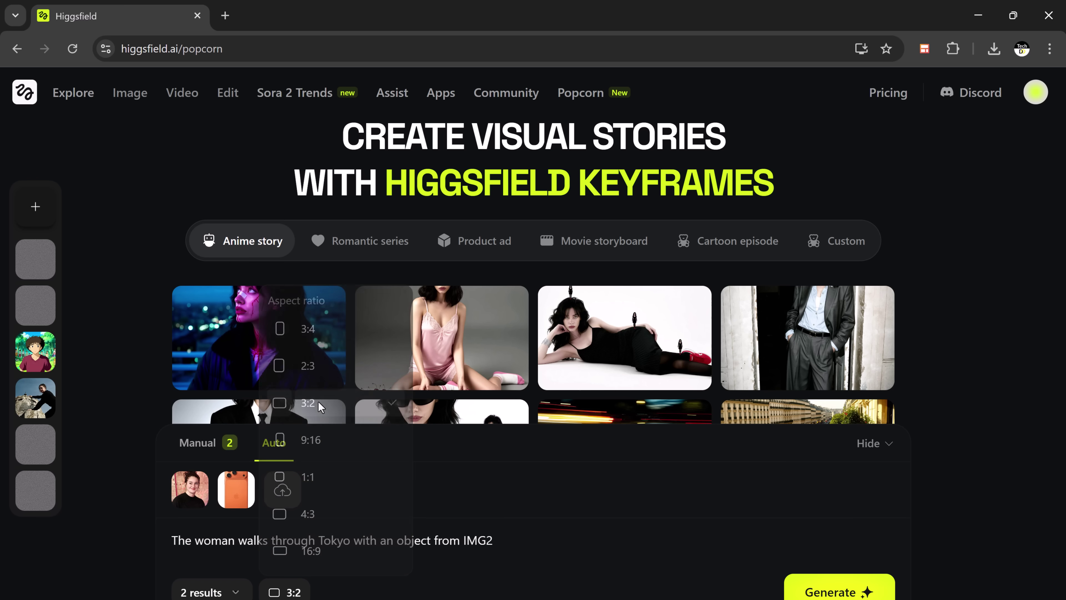
click(881, 593)
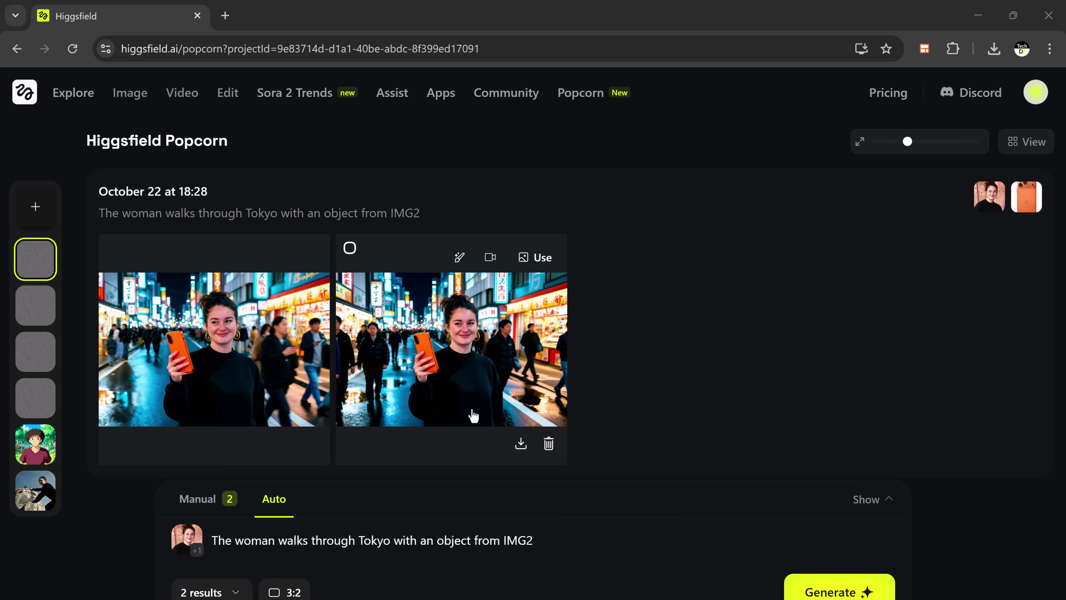
Step: Enlarge the first Tokyo selfie result to inspect it, then close the viewer
click(297, 354)
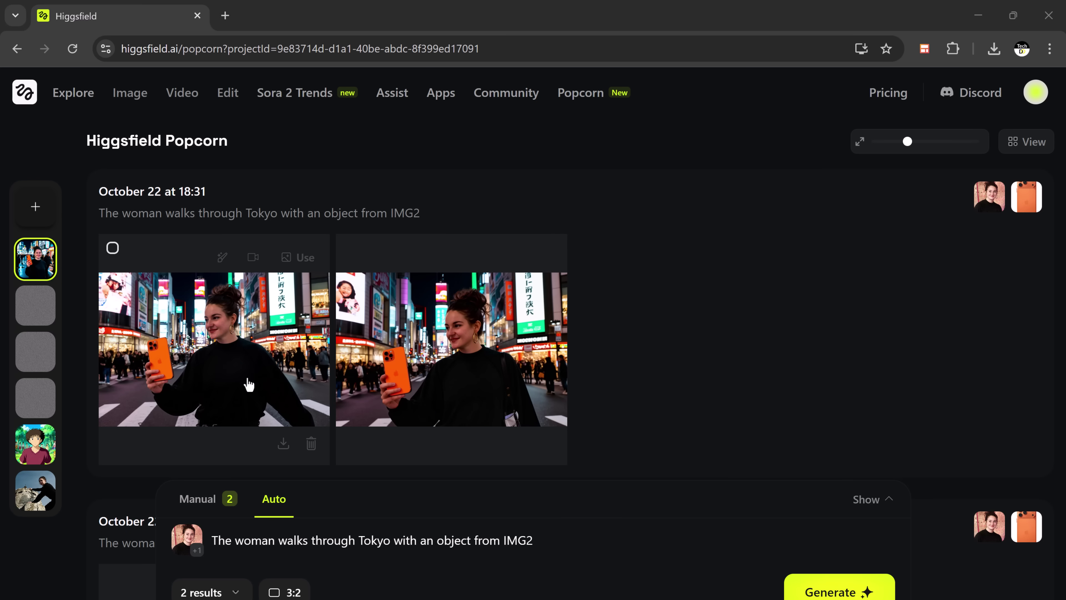
click(245, 381)
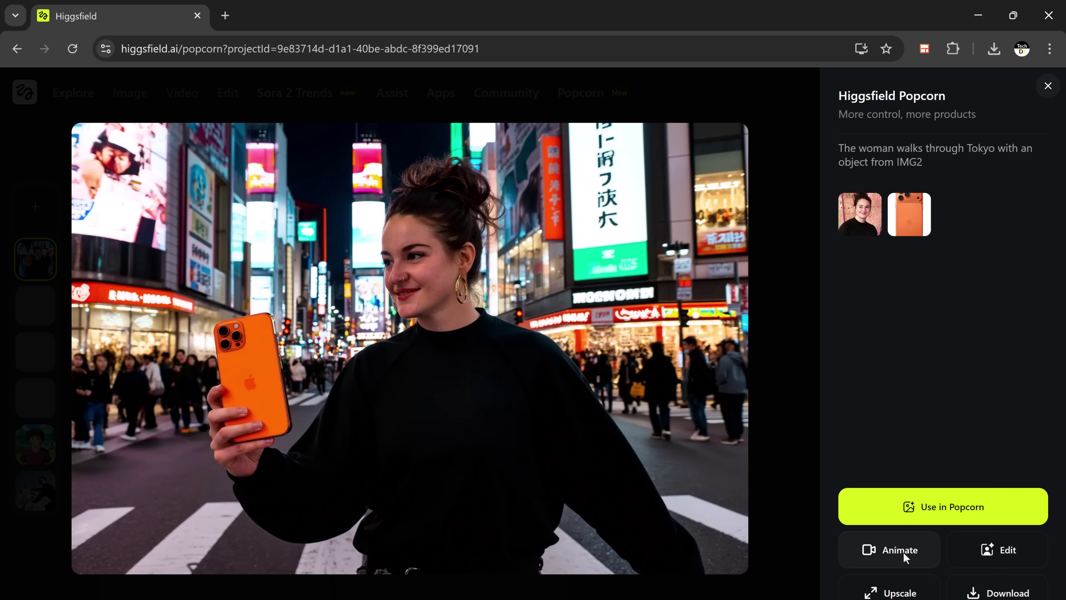
key(Escape)
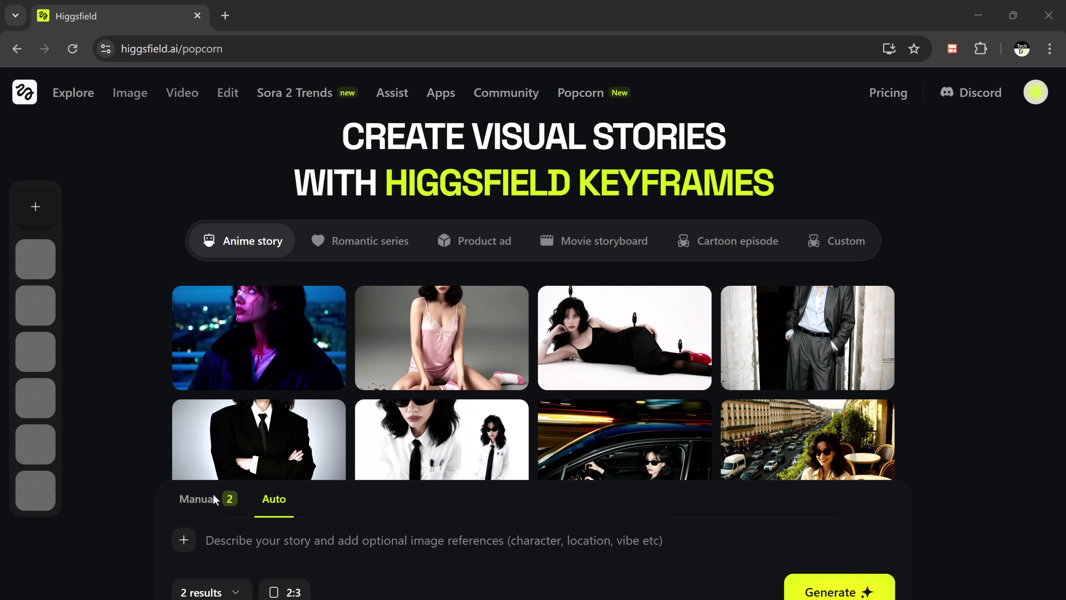
Step: Switch to Manual mode and upload photos 43 and 5 as references
click(196, 507)
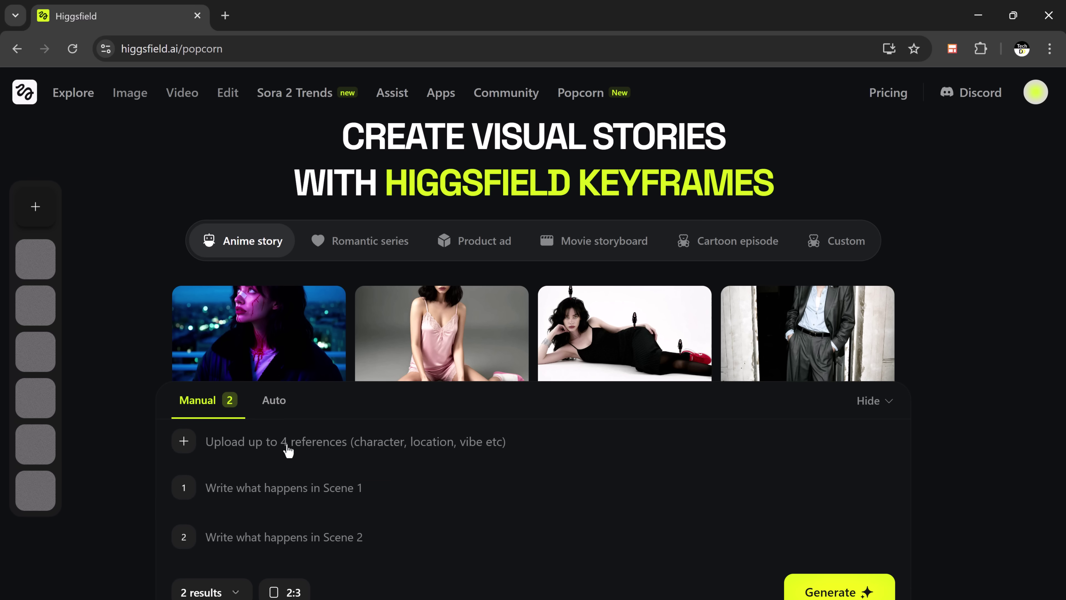
click(214, 446)
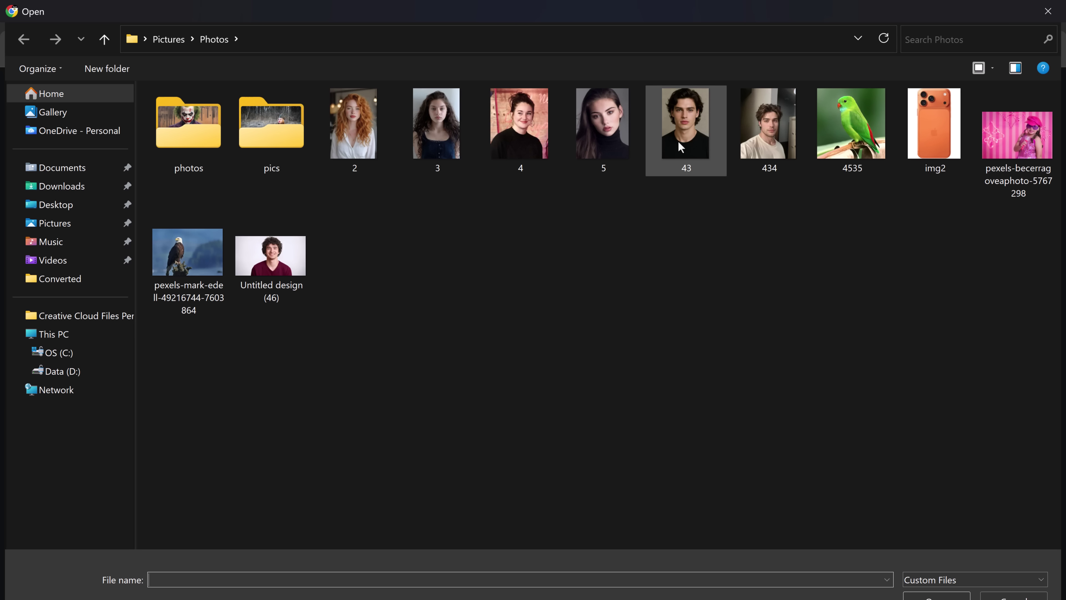
click(678, 140)
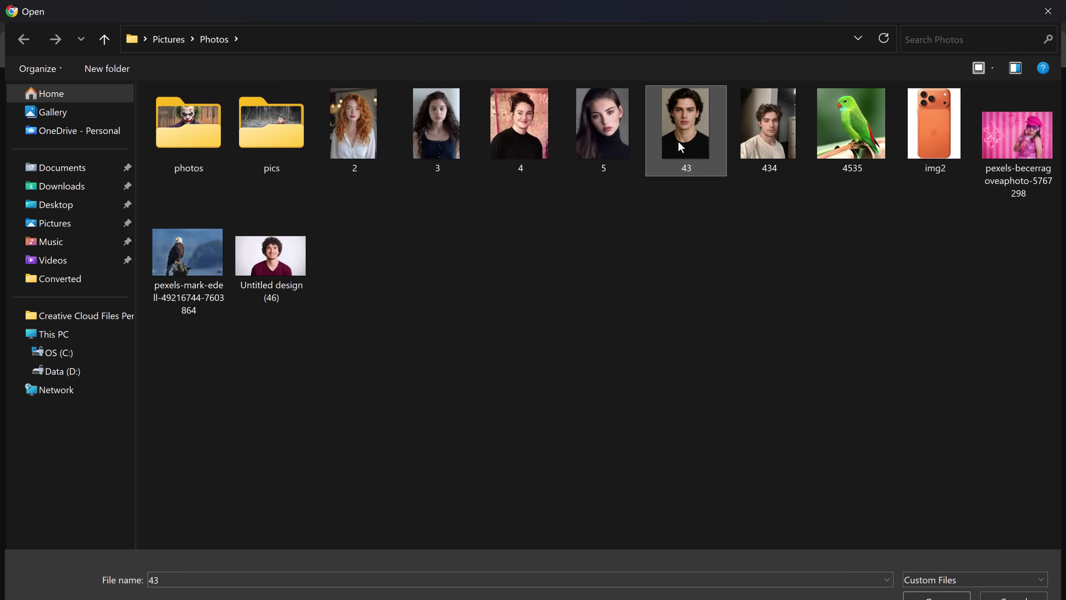
ctrl+click(601, 149)
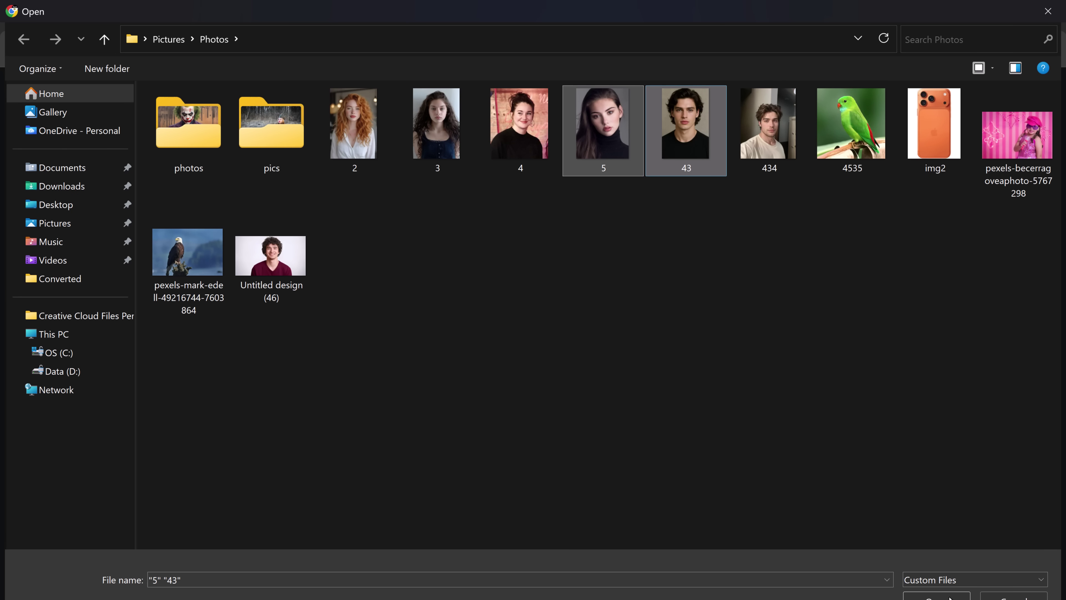
click(937, 596)
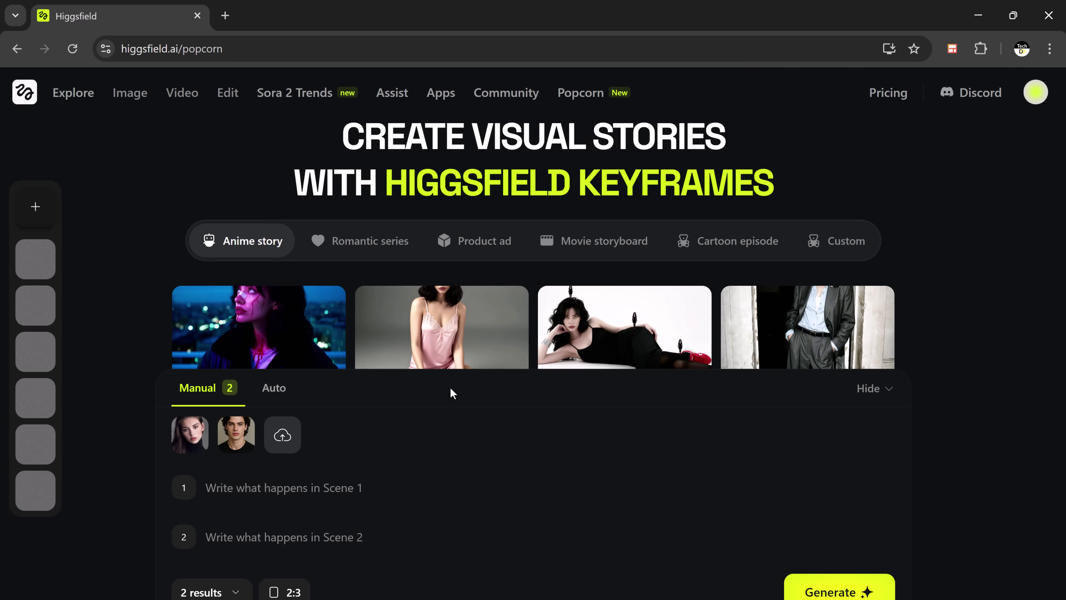
Step: Paste the couple prompts into Scene 1 (IMG1 setting) and Scene 2 (IMG2 setting)
mouse_move(278, 489)
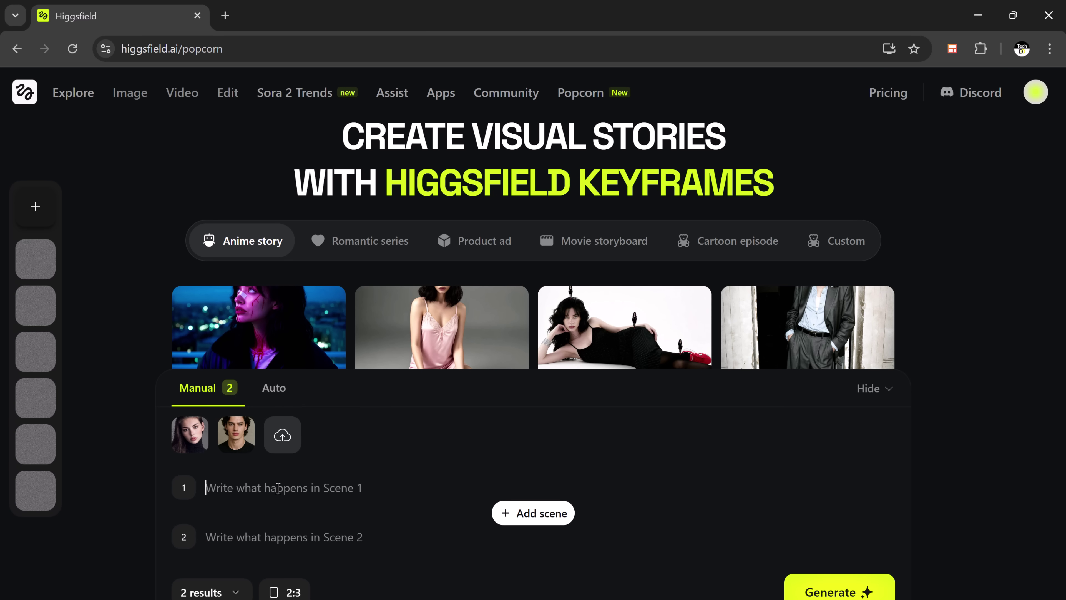
text(Put a man with a woman in the setting from IMG1 with similar poses)
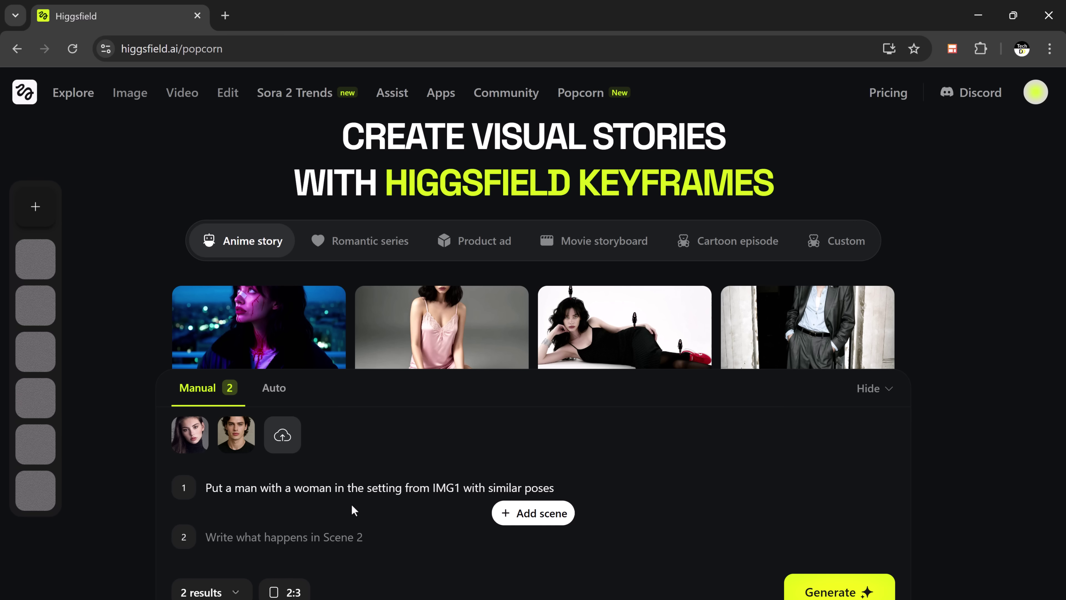
click(390, 536)
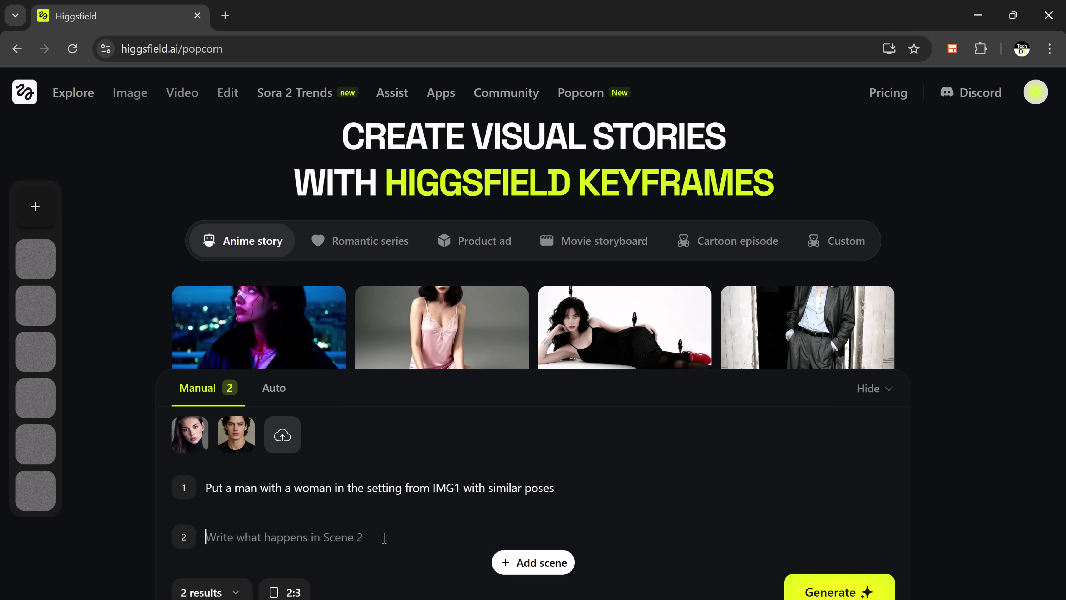
text(Put a man with a woman in the setting from IMG2 with similar poses)
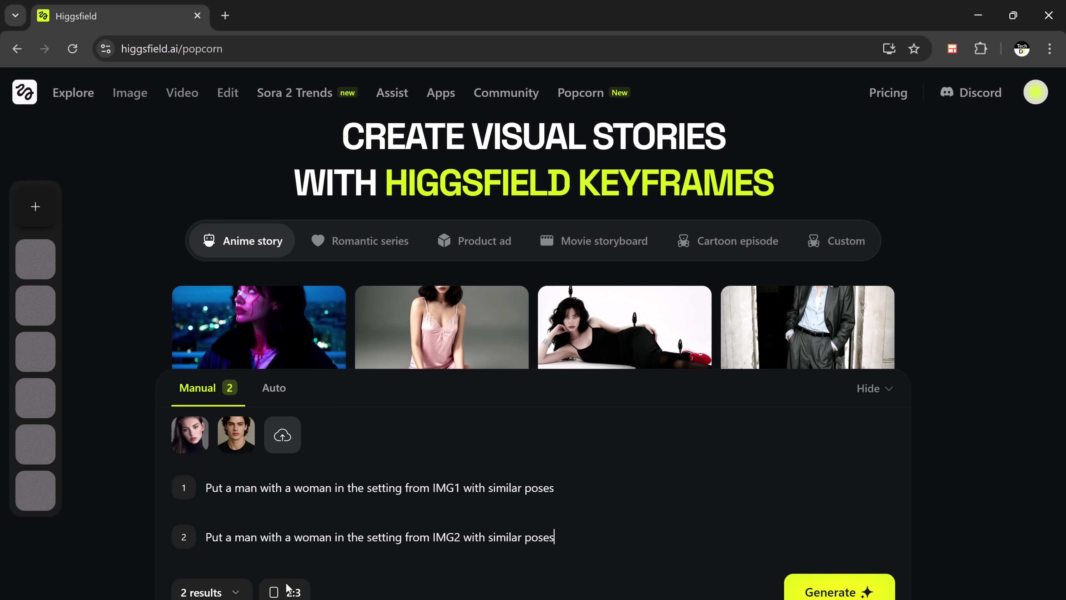
Step: Check the output image count and set the aspect ratio to 3:2
click(241, 592)
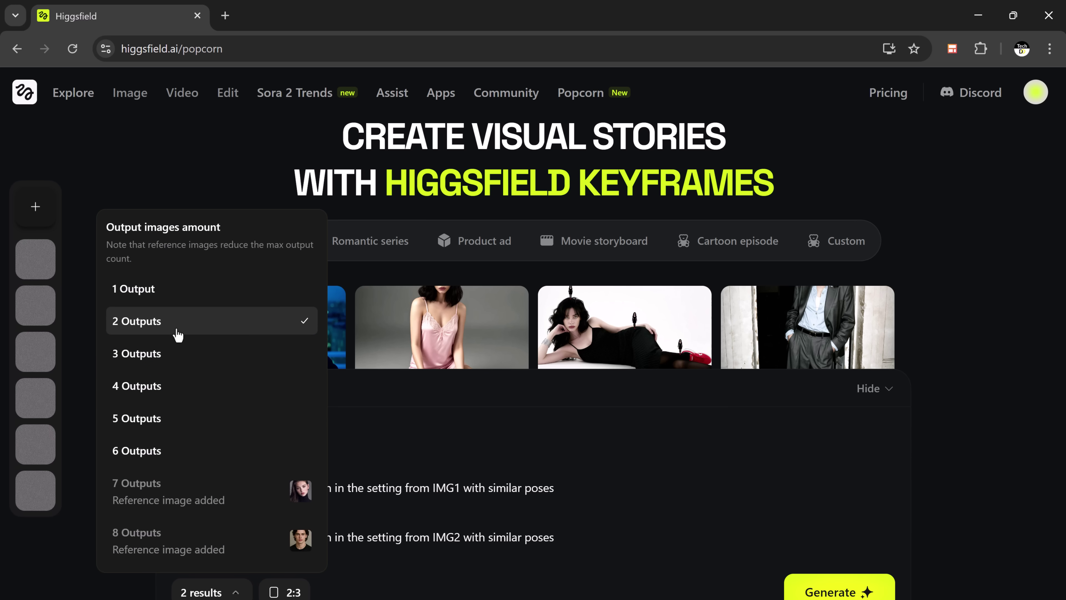
click(293, 593)
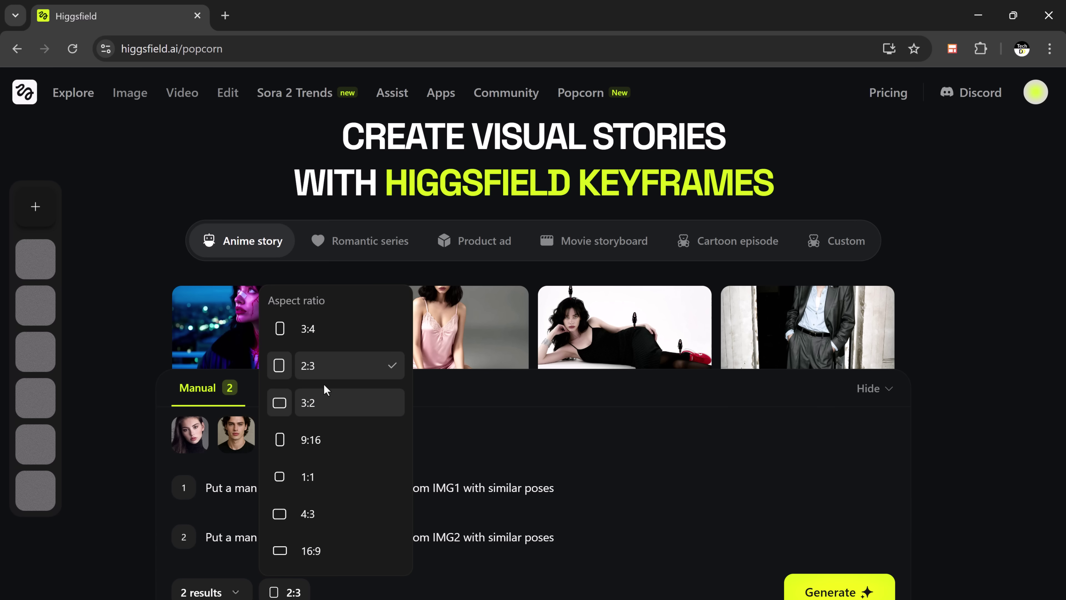
click(326, 405)
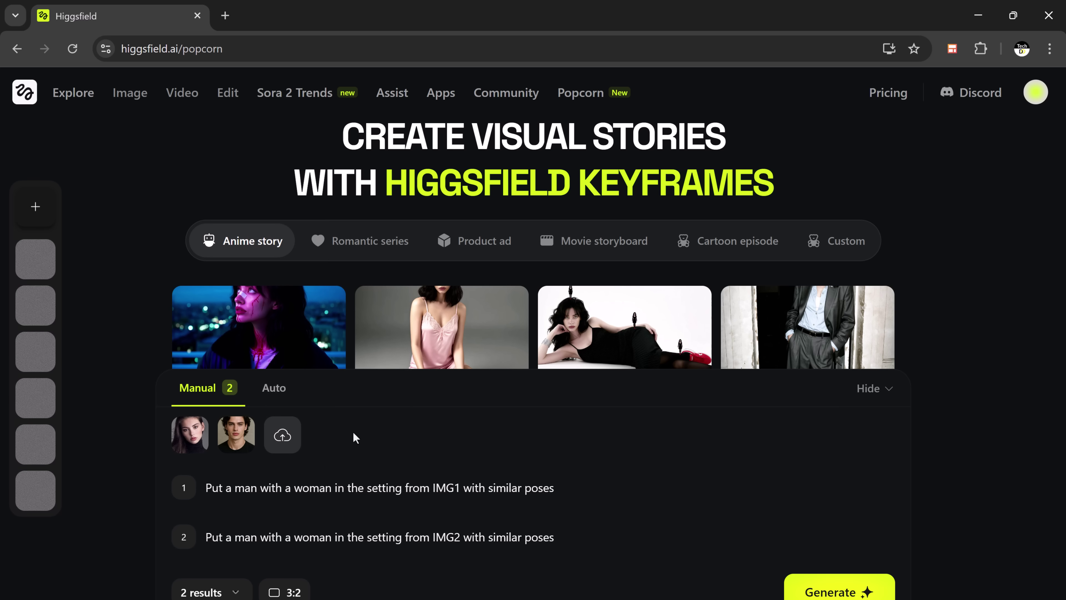
Step: Generate the two couple portraits on gray and beige backdrops, then view the second result up close
click(852, 591)
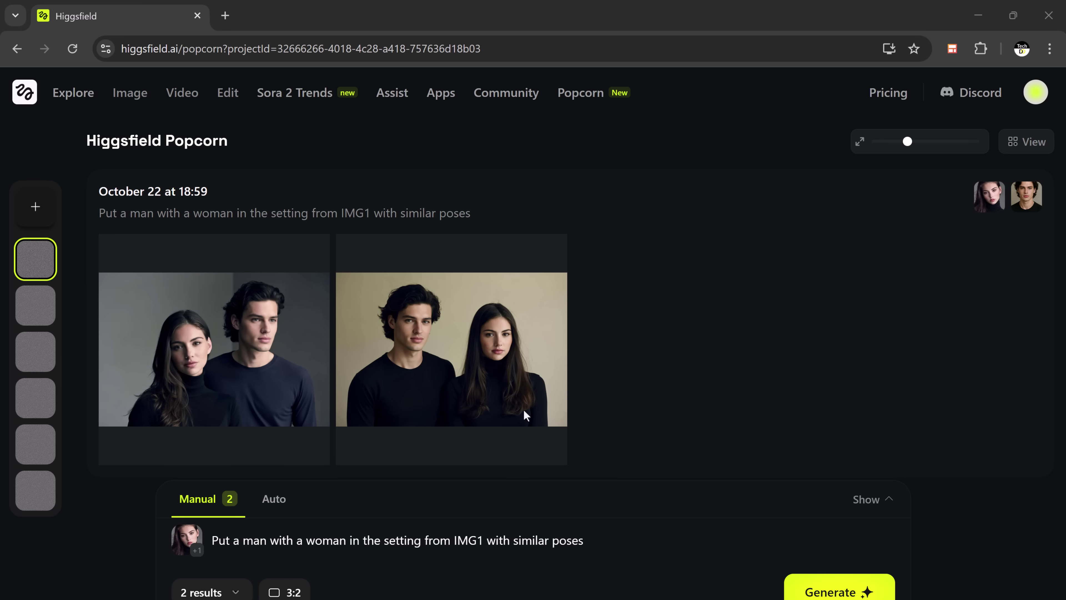
mouse_move(516, 373)
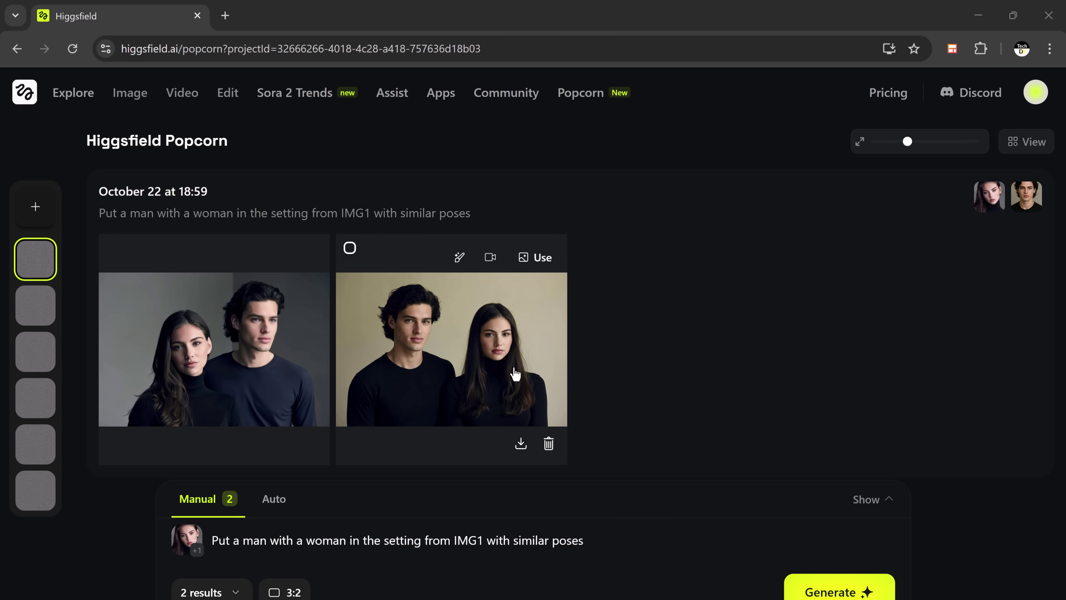
click(384, 372)
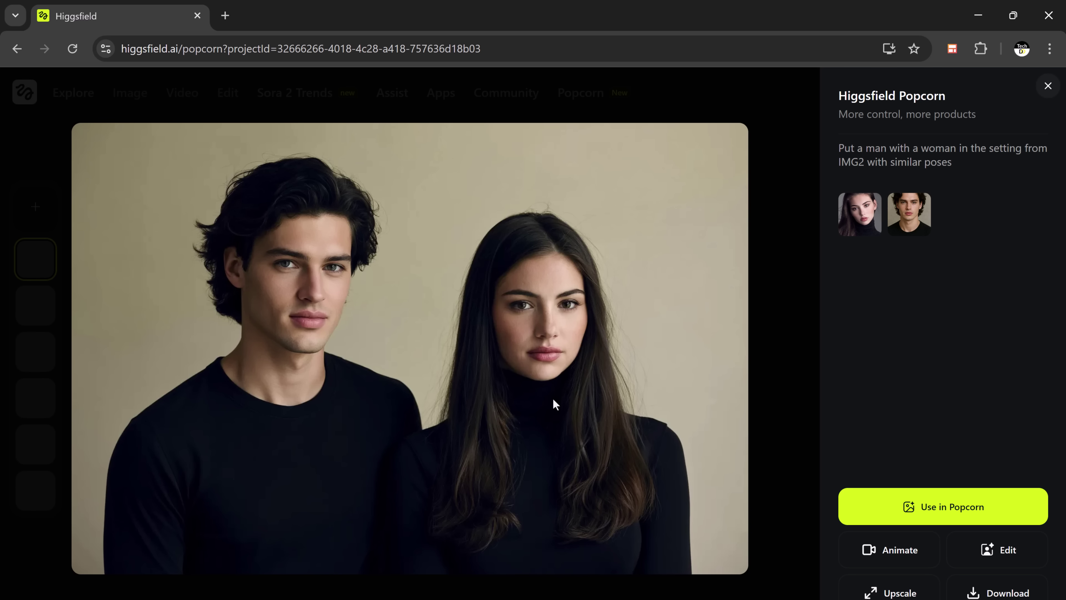
click(1048, 87)
mouse_move(1050, 96)
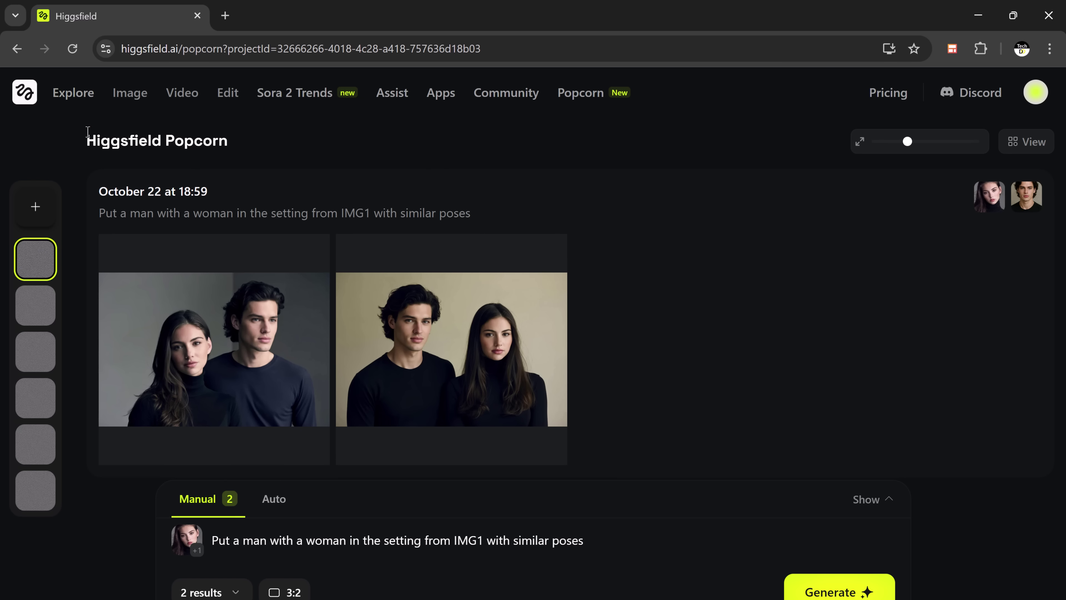
Step: Open a new Popcorn page in Manual mode with an empty Scene 1 prompt
click(36, 206)
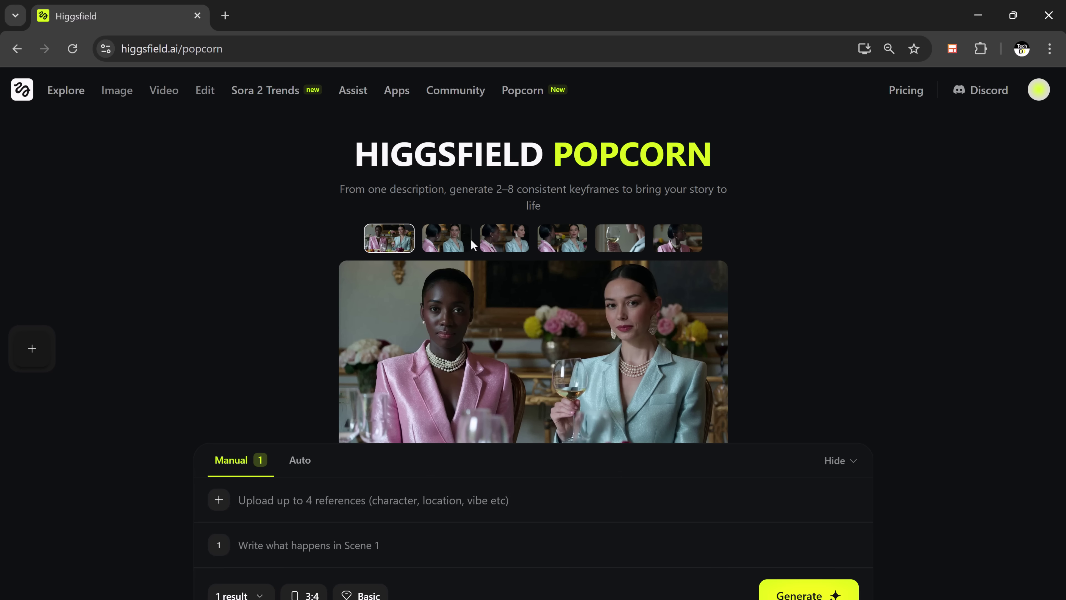
click(461, 248)
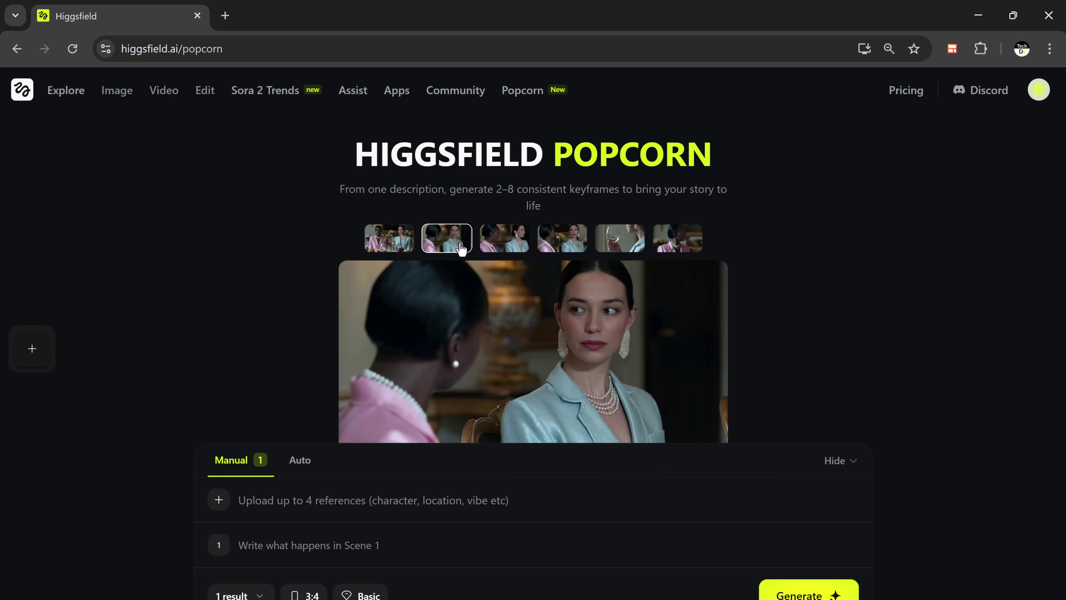
click(495, 246)
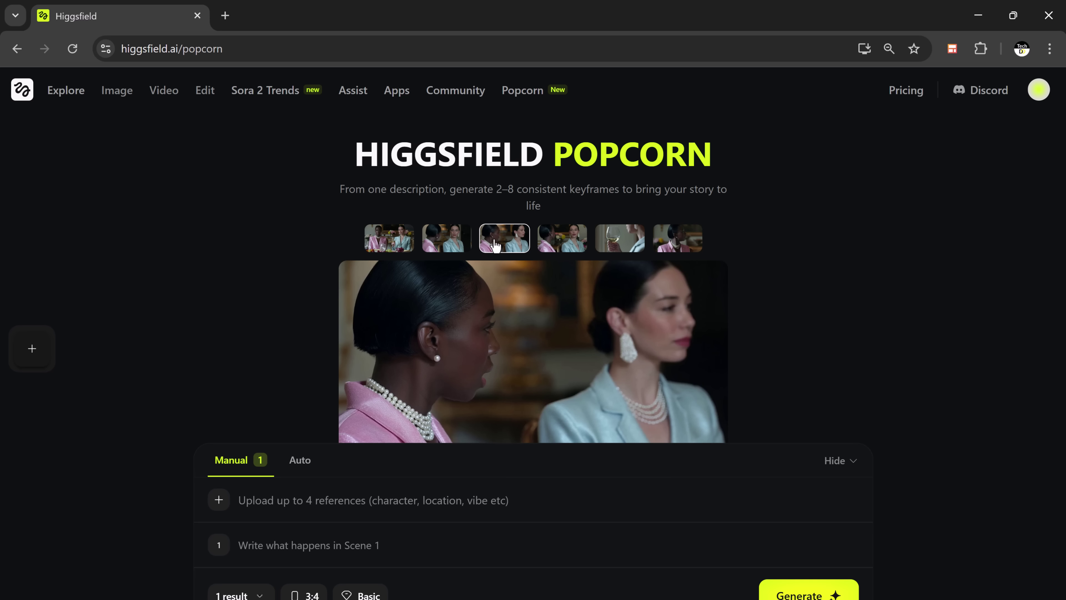
click(552, 241)
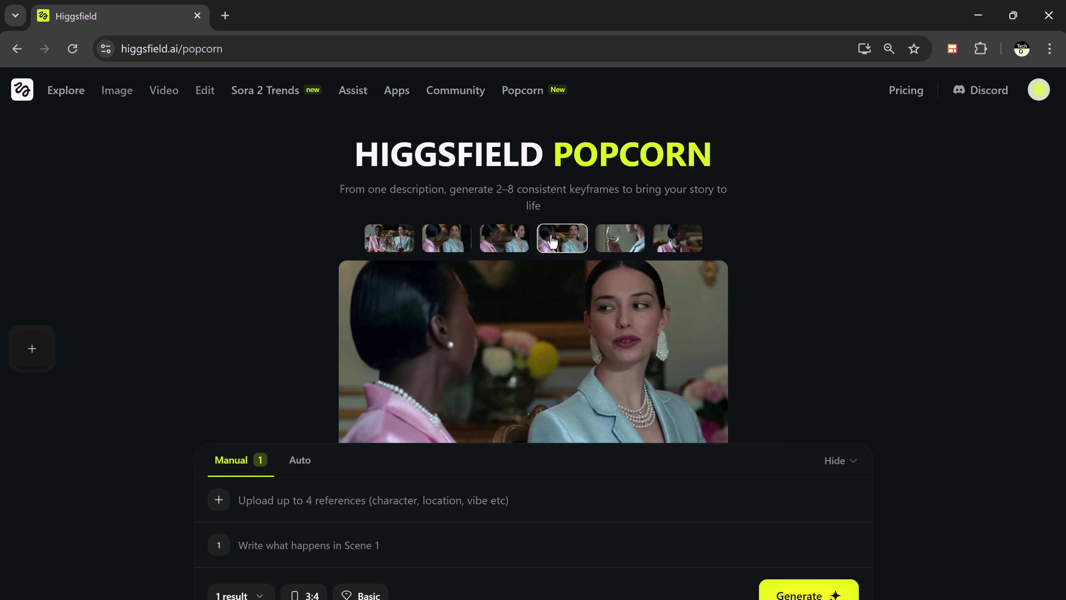
click(619, 243)
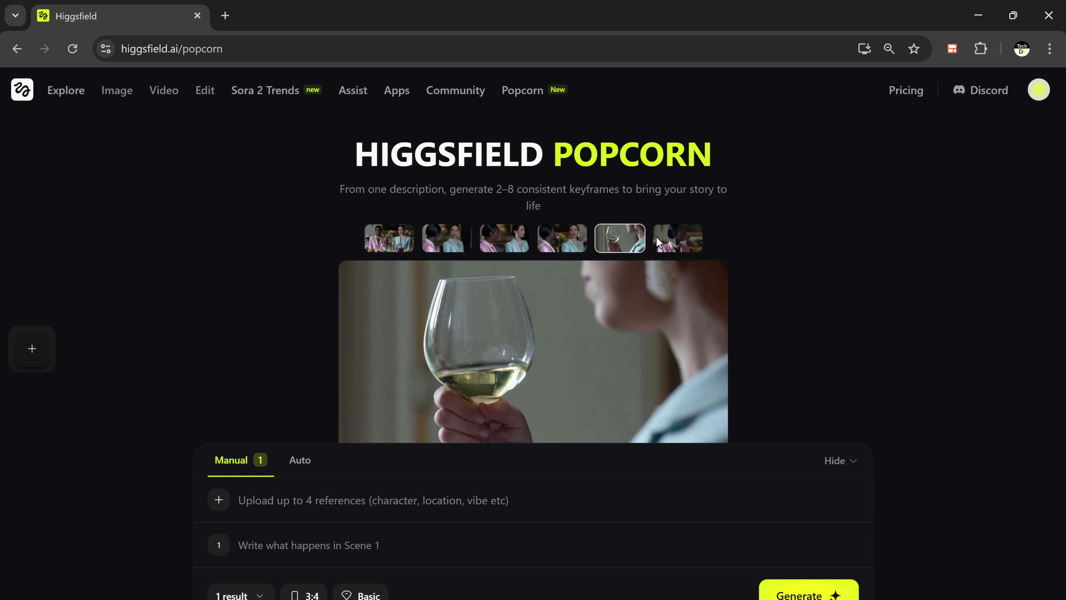
click(666, 242)
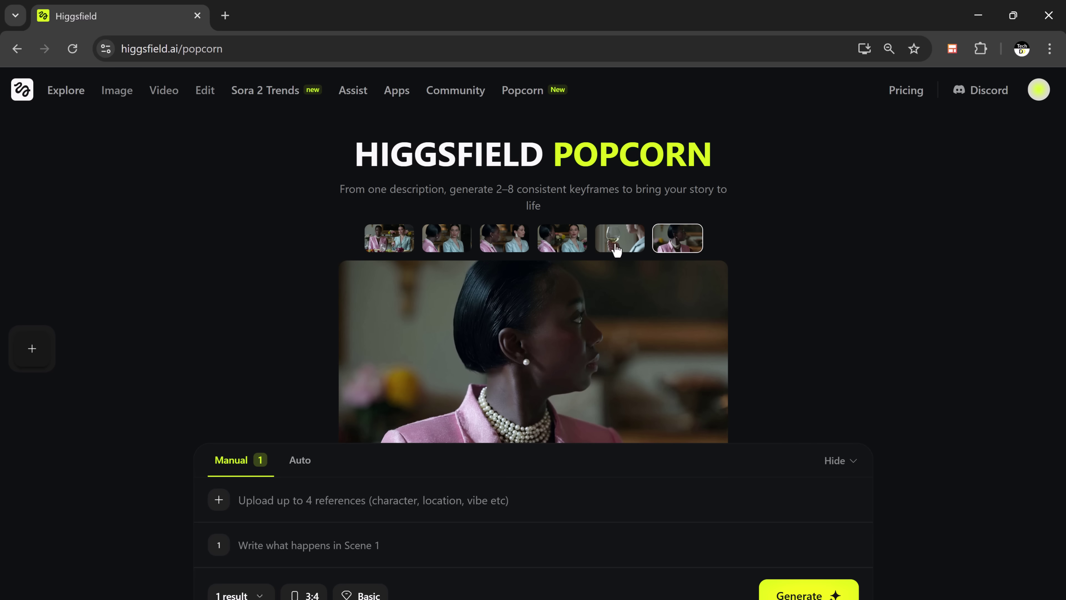
click(395, 244)
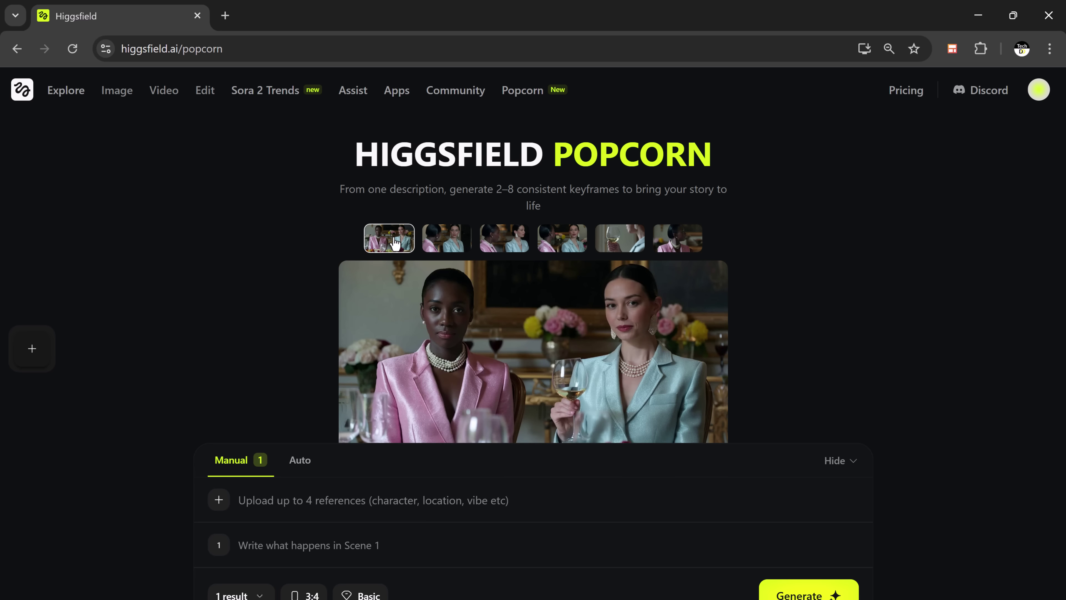